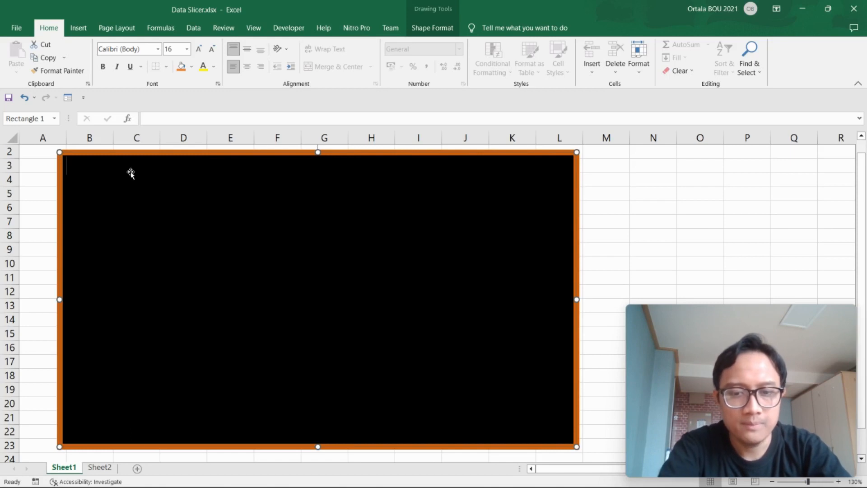
Step: Enter the text "SLICER --> MEMFILTER DATA" in the black rectangle on Sheet1
type("L")
key("BackSpace")
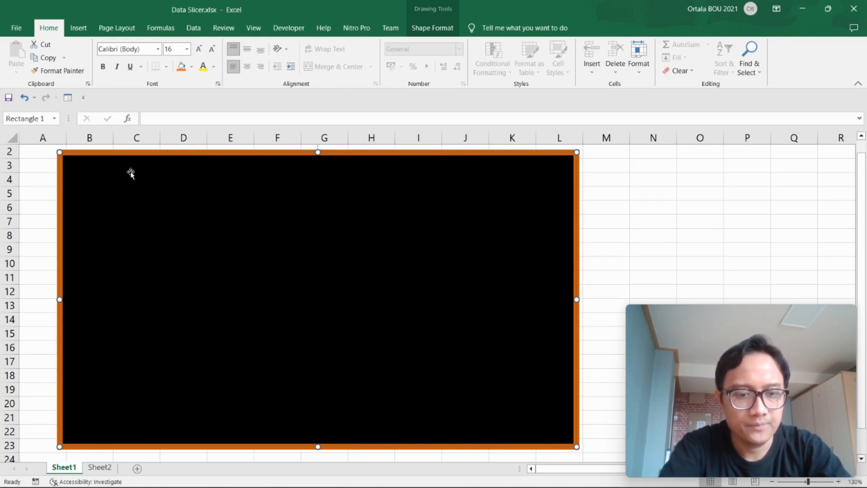
type("SLIC")
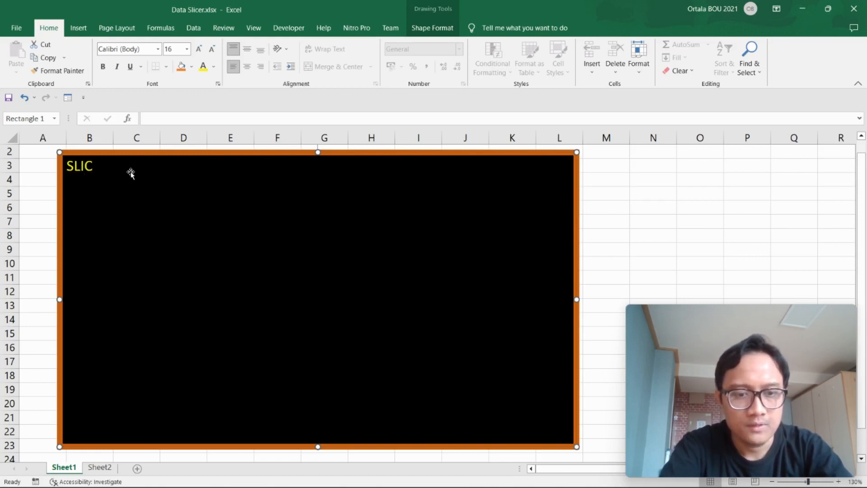
type("ER --> ")
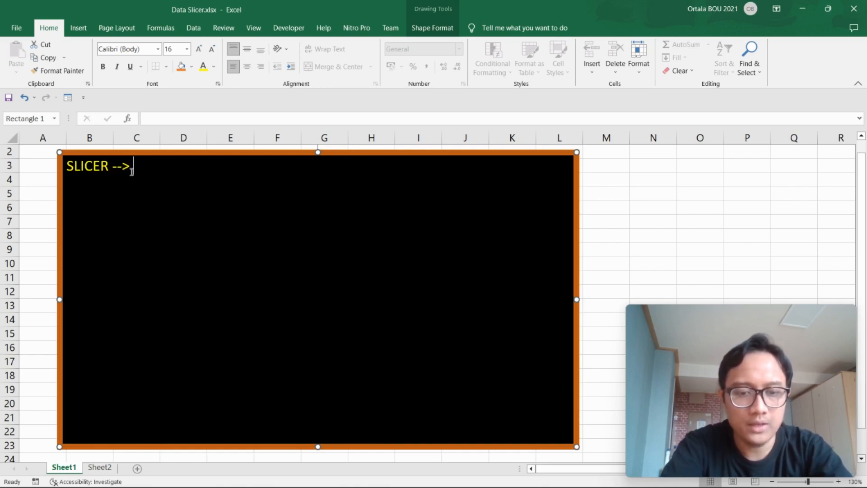
type("MEMFILTER DA")
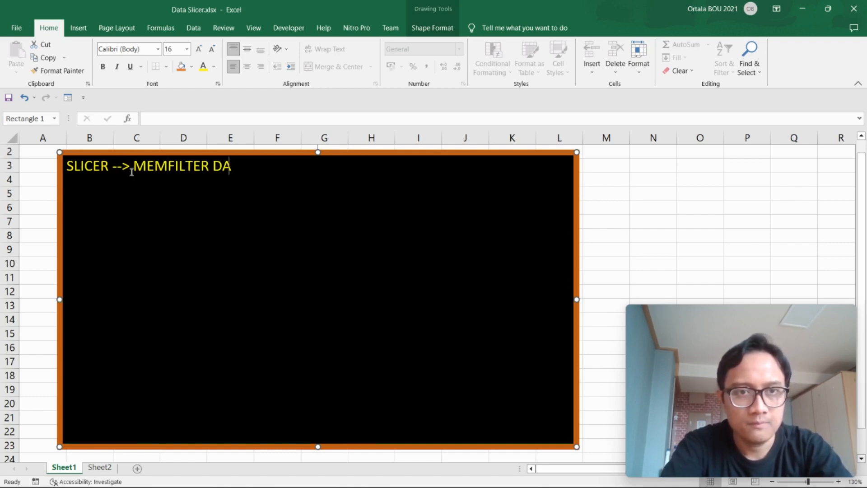
type("TA")
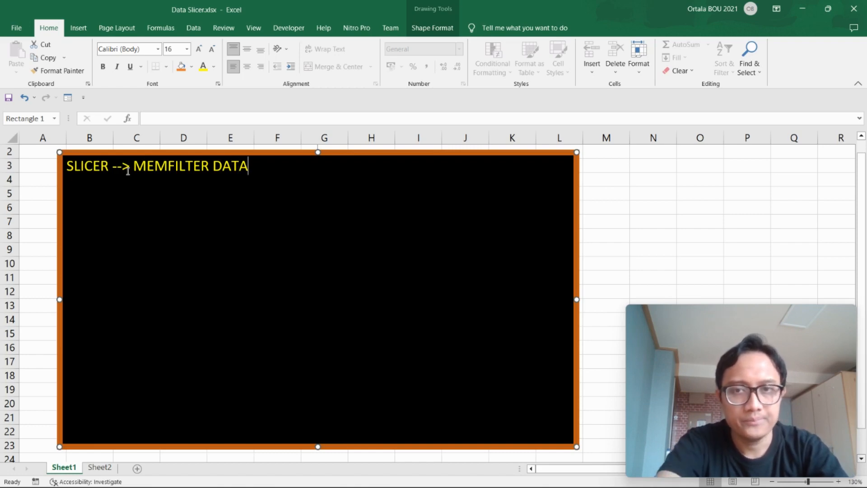
left_click(625, 248)
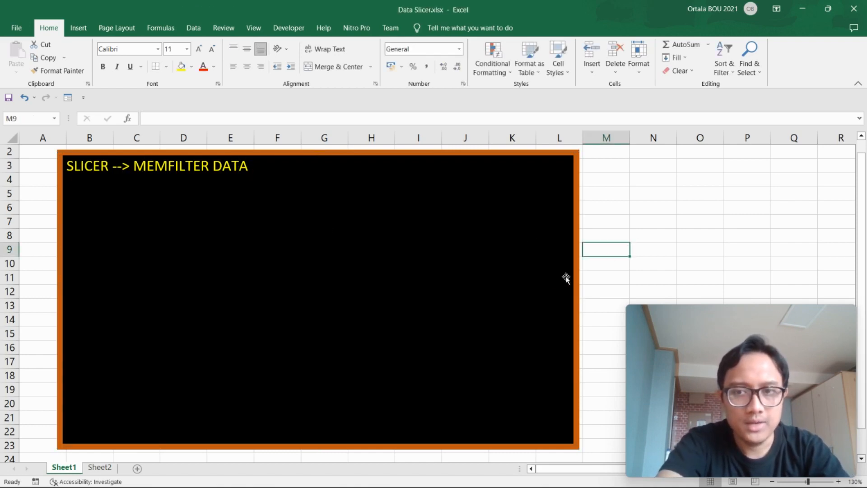
Step: On Sheet2, fit the width of the No column to its contents
left_click(103, 468)
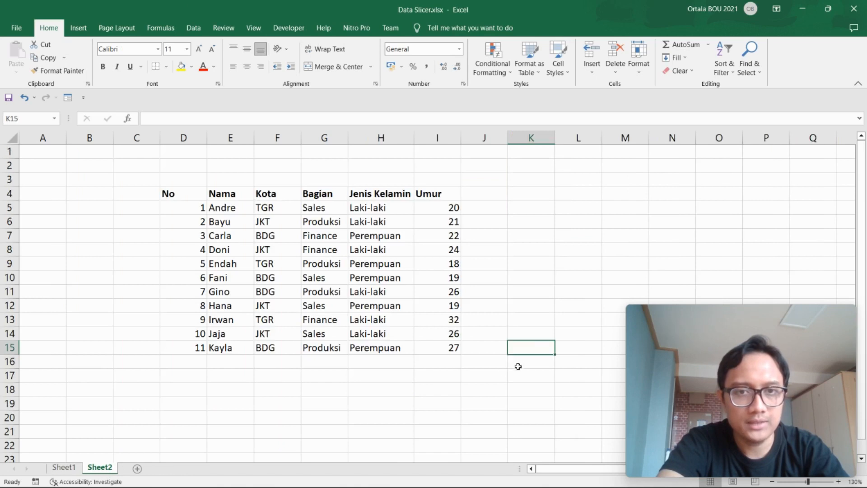
left_click(453, 407)
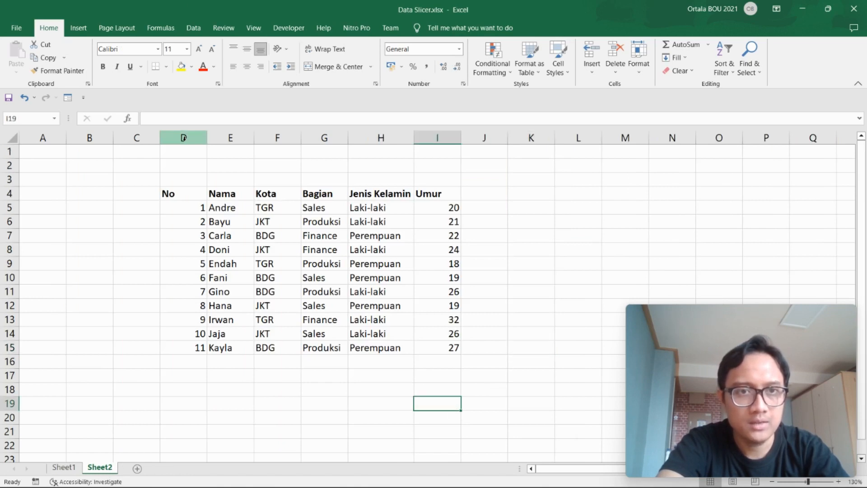
left_click_drag(176, 193, 454, 347)
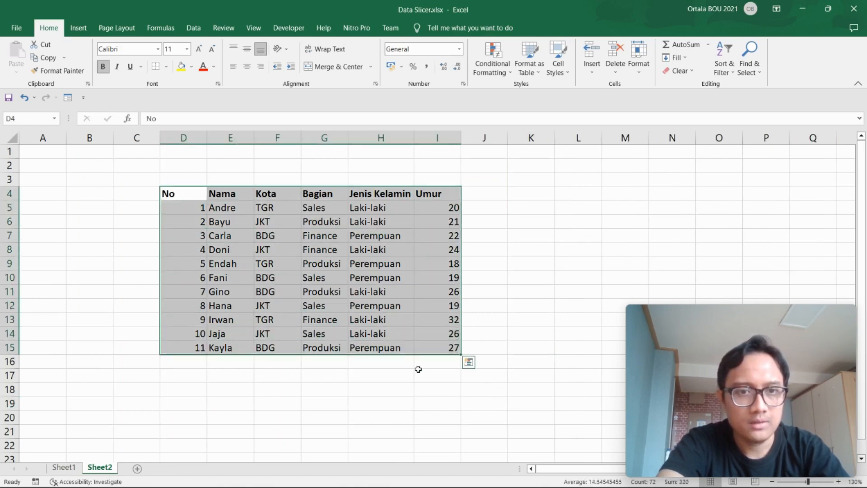
left_click(280, 399)
double_click(207, 142)
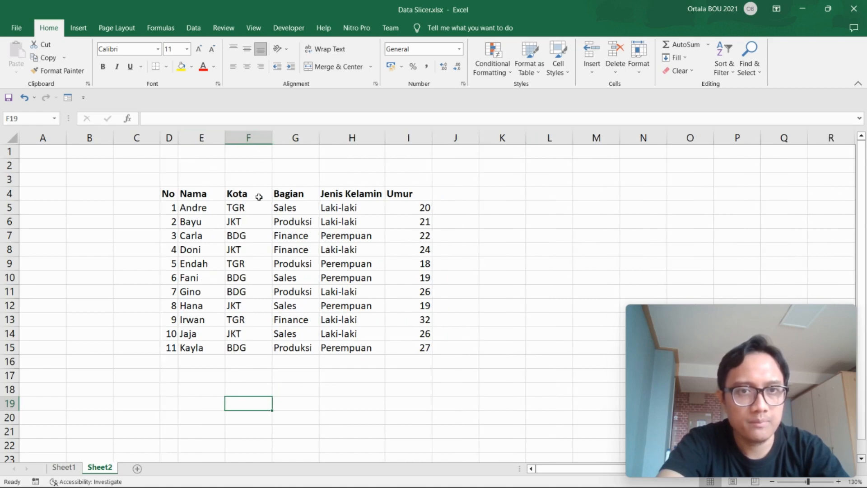
Step: Turn on header filters for the whole data range D4:I15
key("ctrl+Up")
key("ctrl+Up")
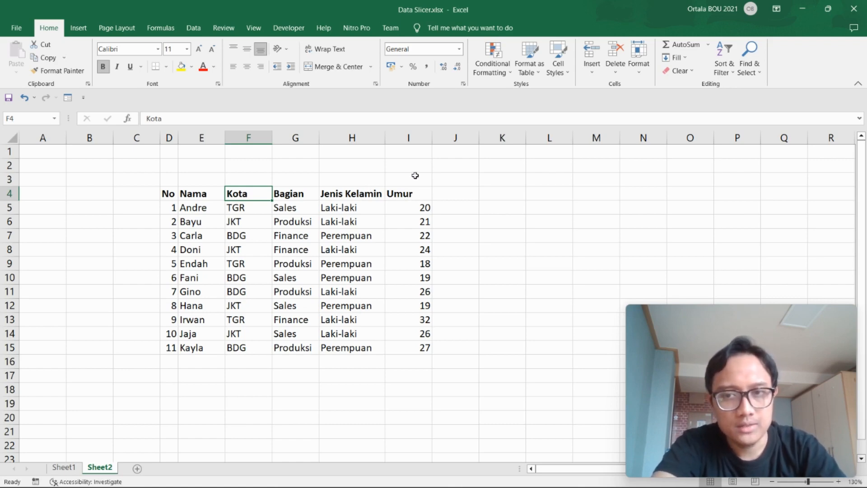
left_click(403, 291)
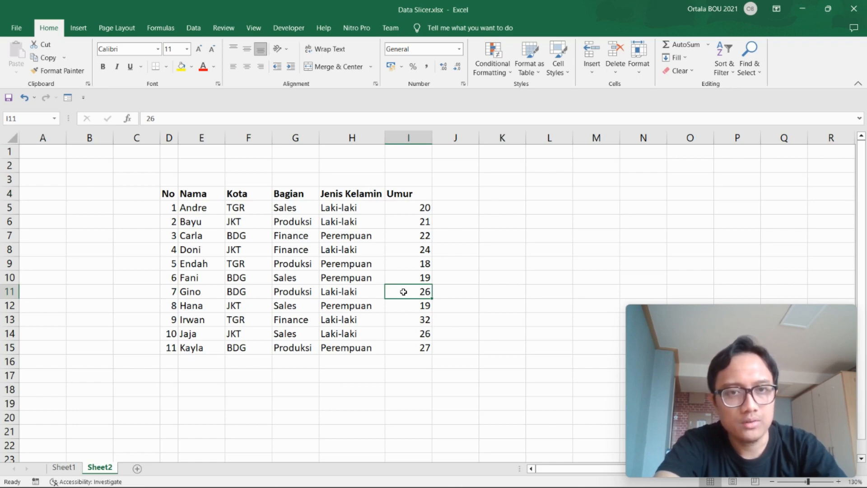
key("ctrl+a")
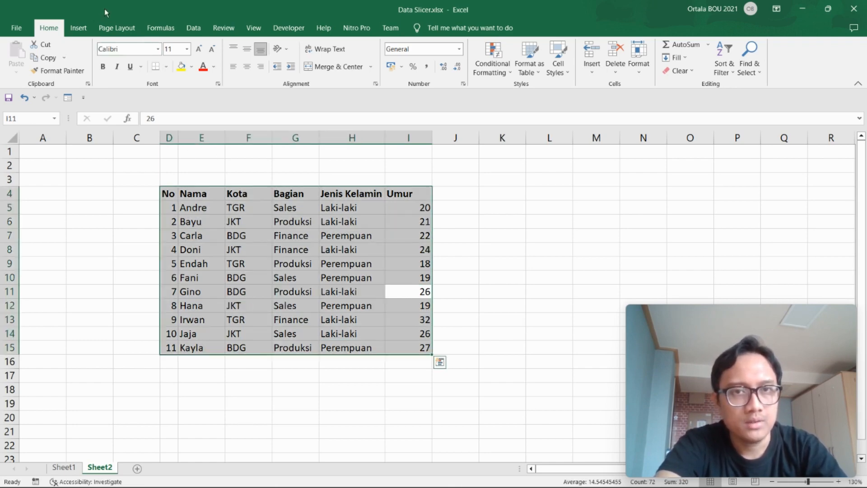
left_click(196, 31)
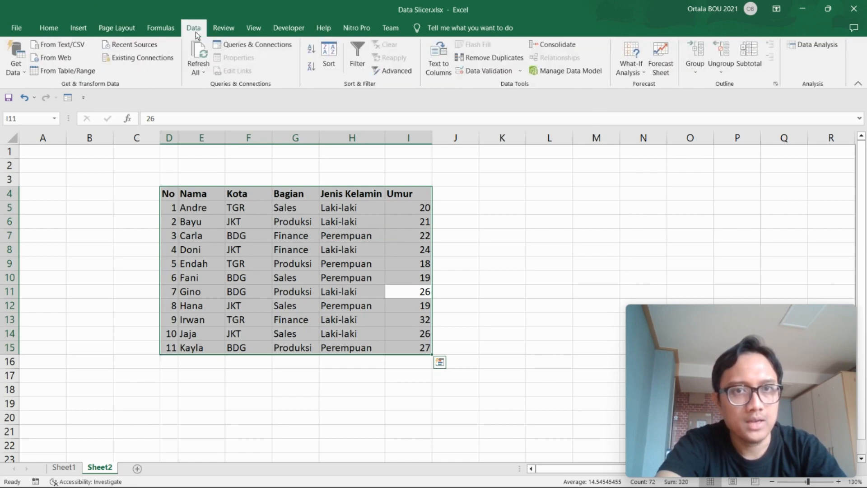
left_click(361, 51)
left_click(480, 248)
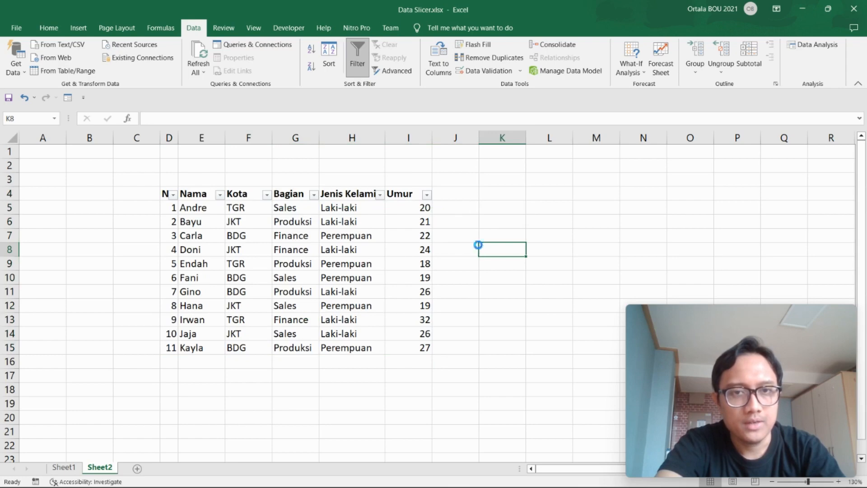
scroll(478, 244, "up", 2)
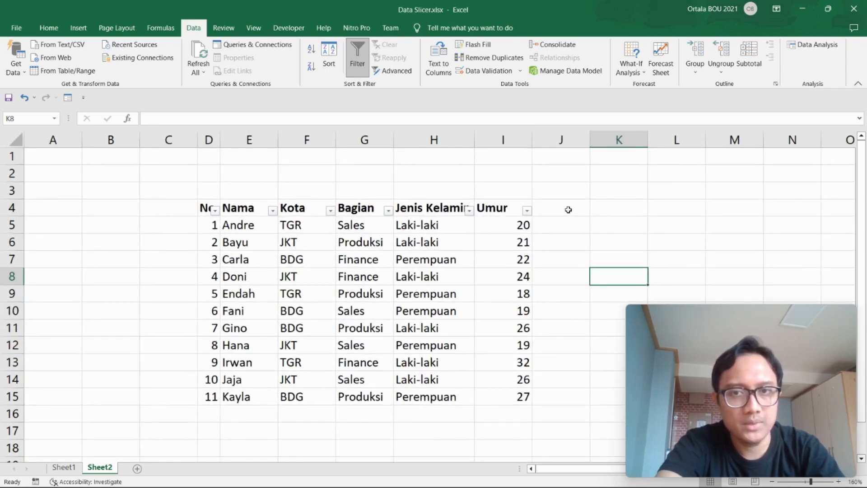
left_click(562, 193)
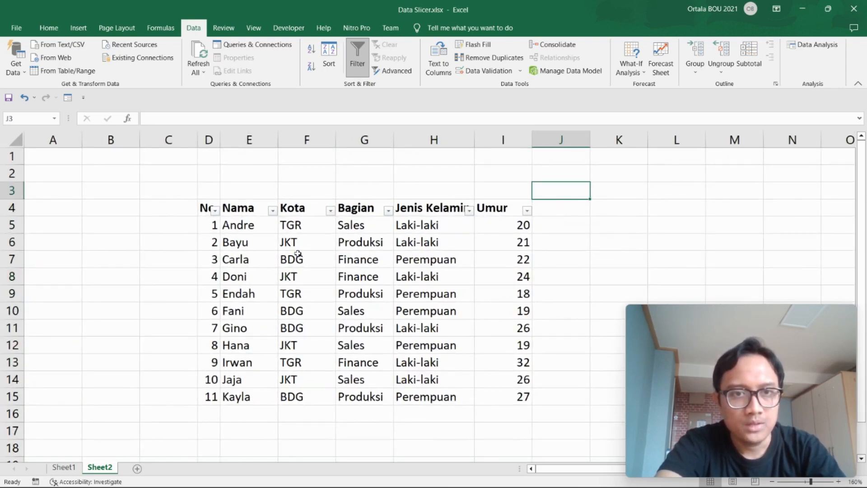
Step: Filter the Kota column to show only BDG
left_click(330, 211)
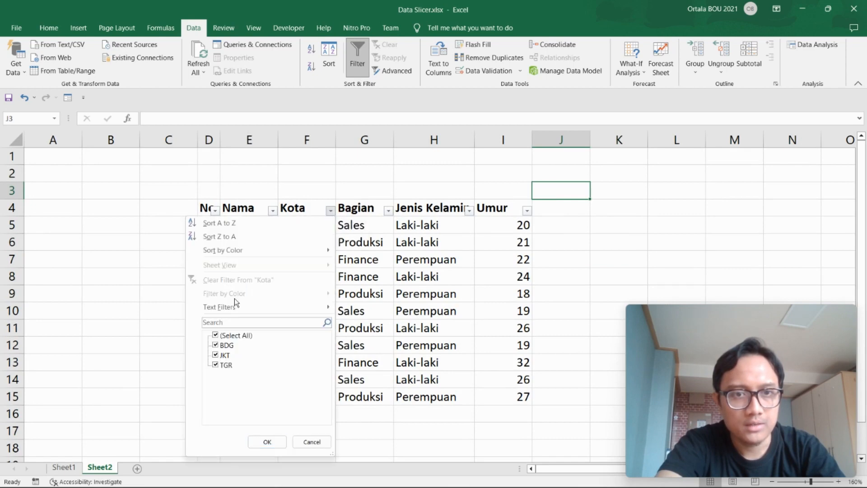
left_click(226, 335)
left_click(226, 345)
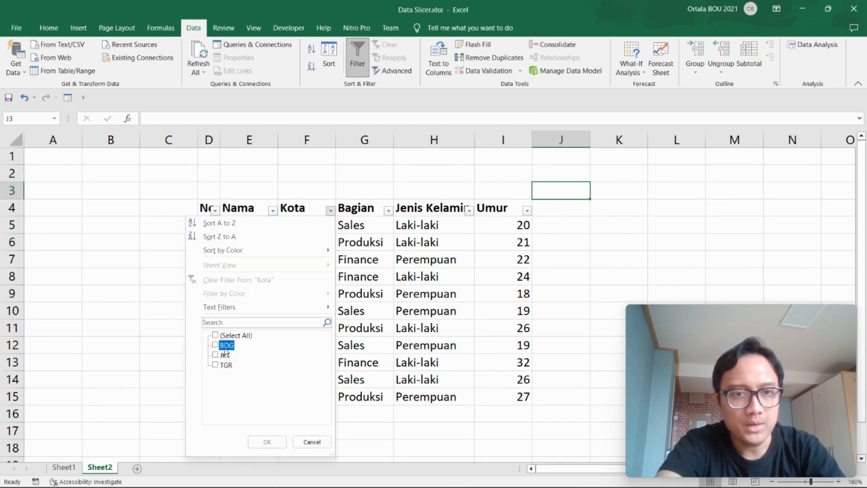
left_click(267, 442)
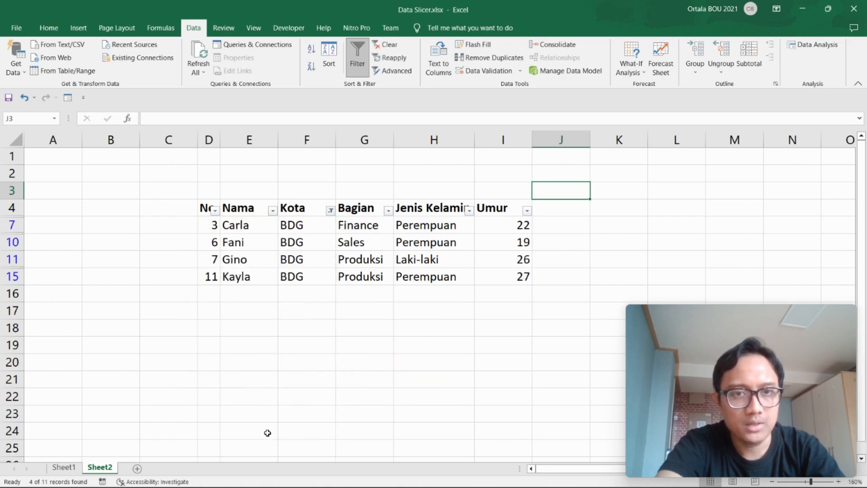
Step: Reselect all values in the Kota filter to show every row again
left_click(330, 210)
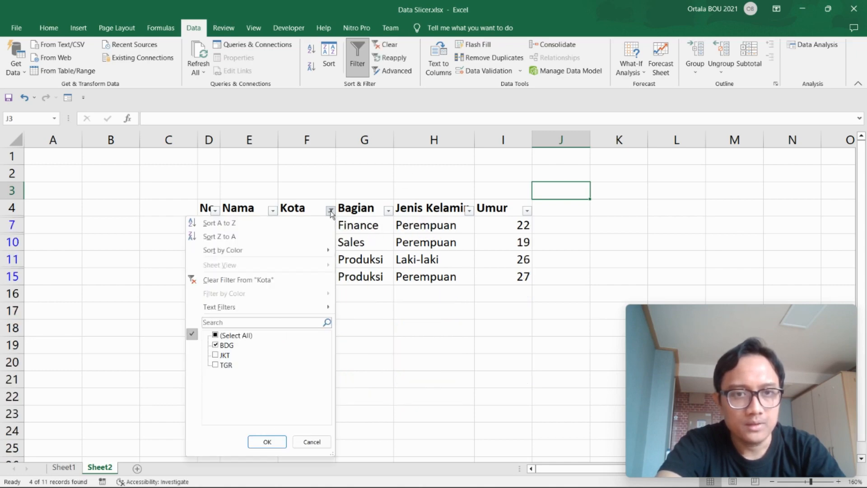
left_click(219, 337)
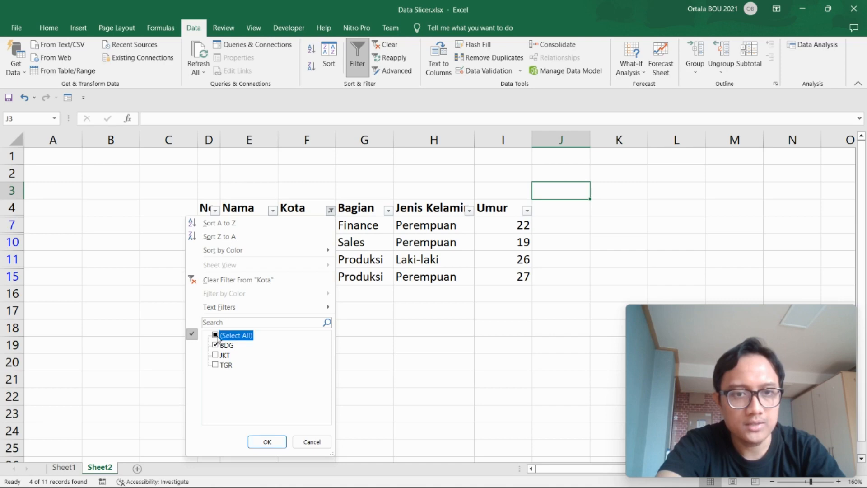
left_click(266, 442)
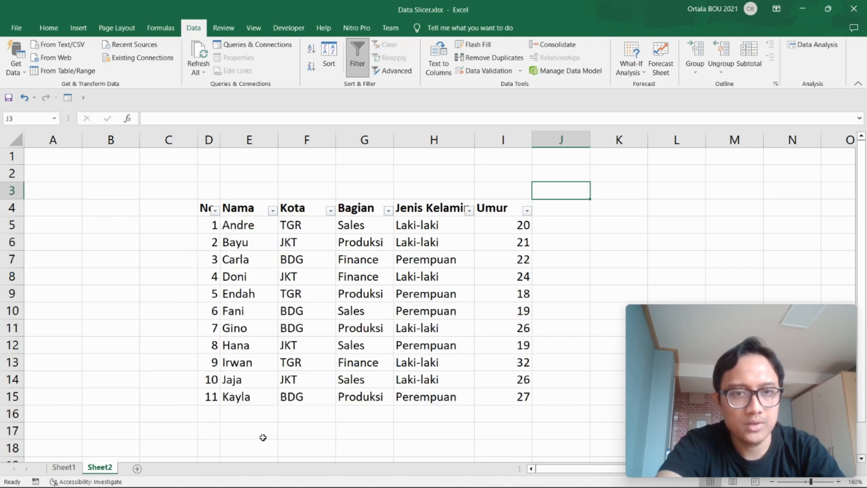
Step: Filter the Bagian column to show only Produksi
left_click(403, 309)
left_click(387, 211)
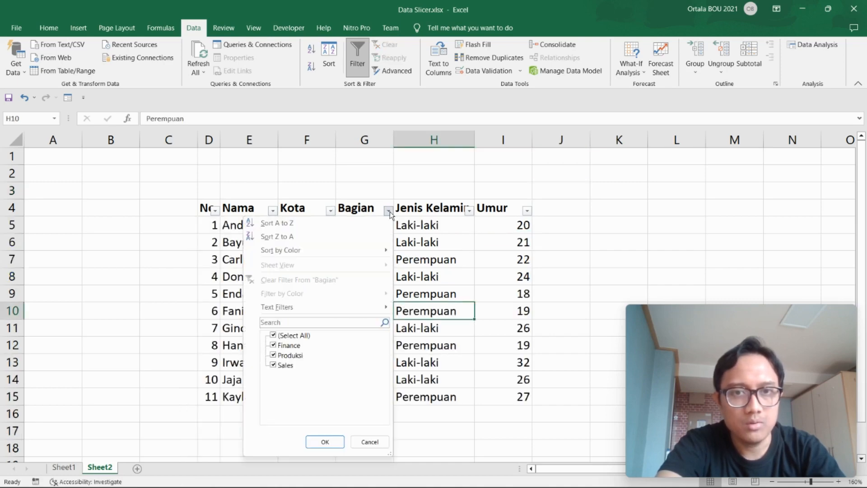
left_click(294, 335)
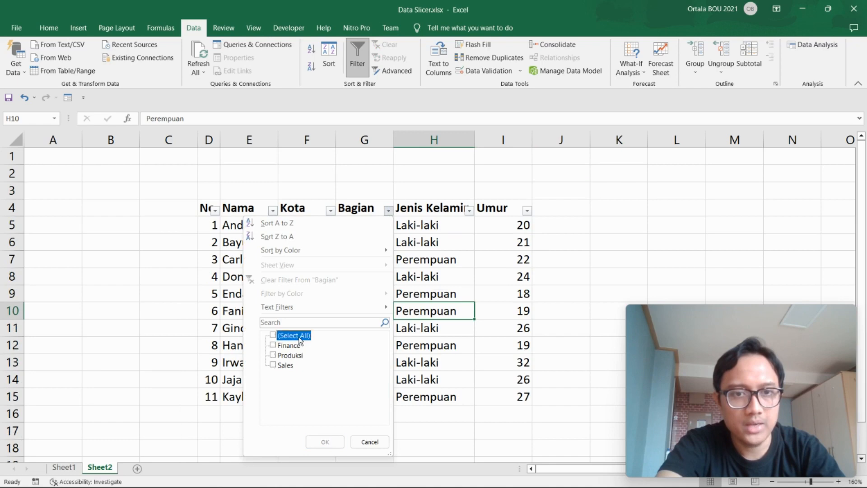
left_click(289, 355)
left_click(323, 439)
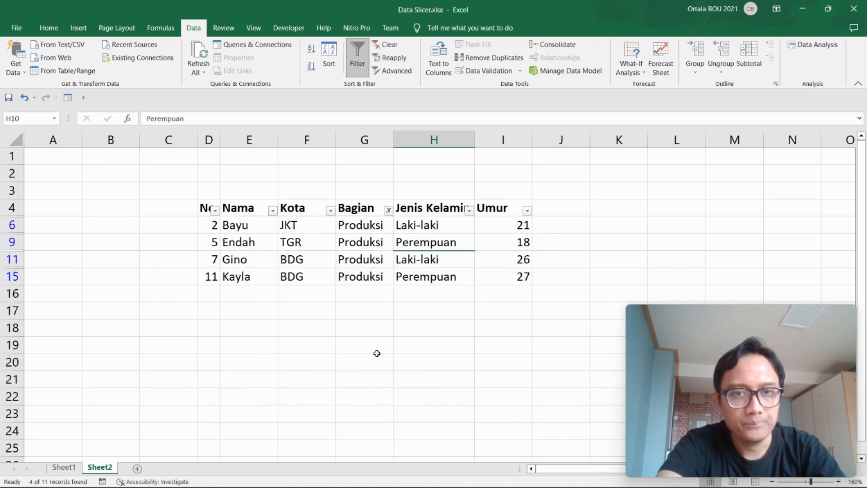
Step: Reselect all values in the Bagian filter, and look at the value list of the Umur filter without changing it
left_click(397, 324)
left_click(389, 211)
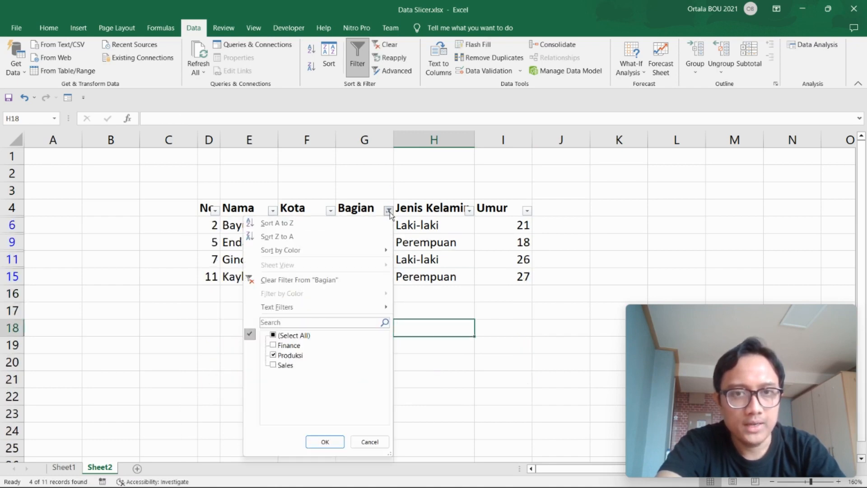
left_click(288, 338)
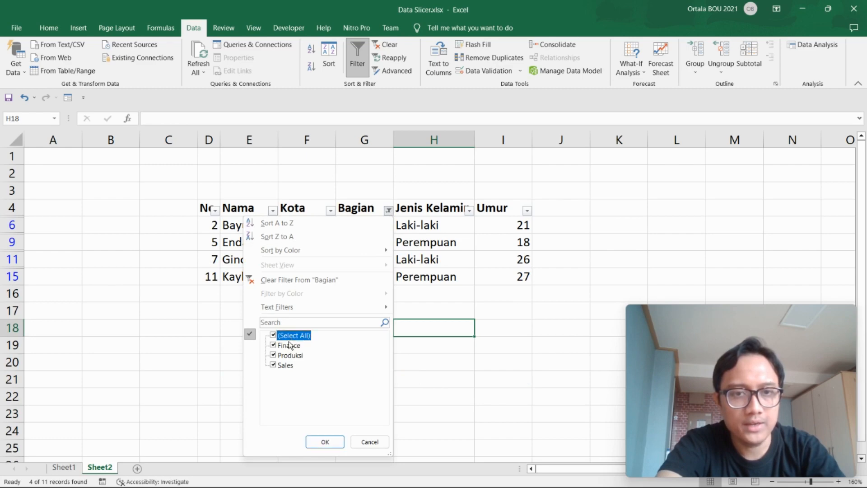
left_click(324, 442)
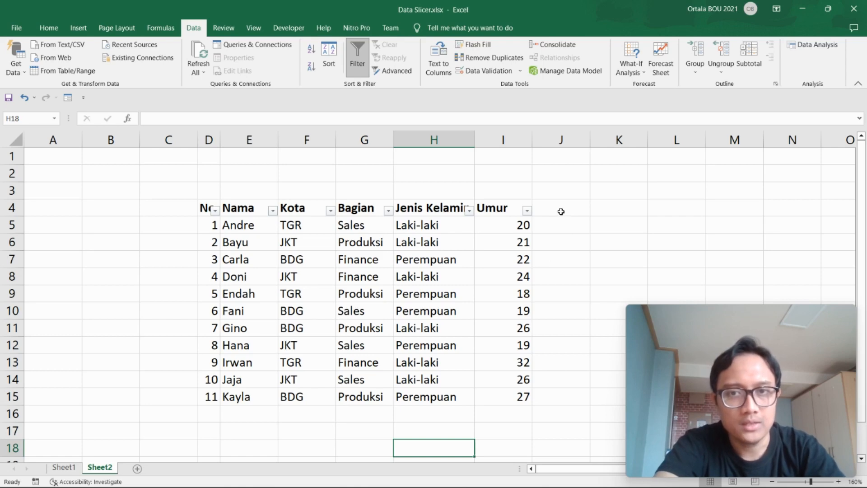
left_click(525, 209)
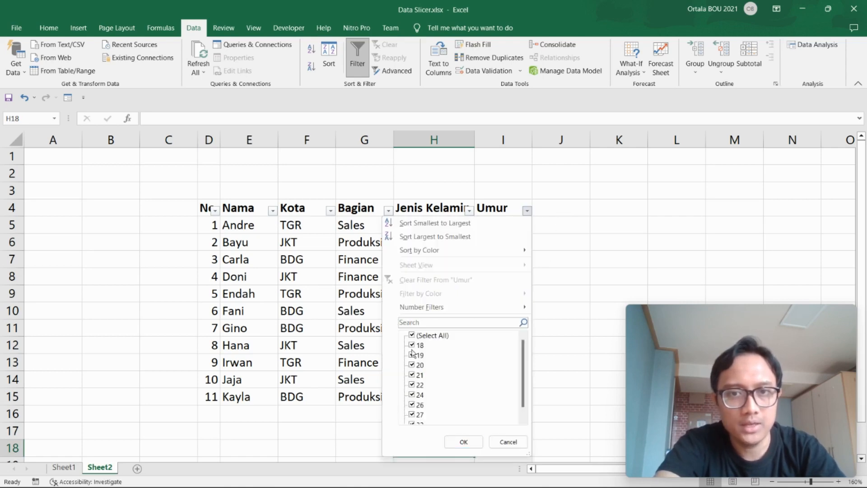
left_click(604, 228)
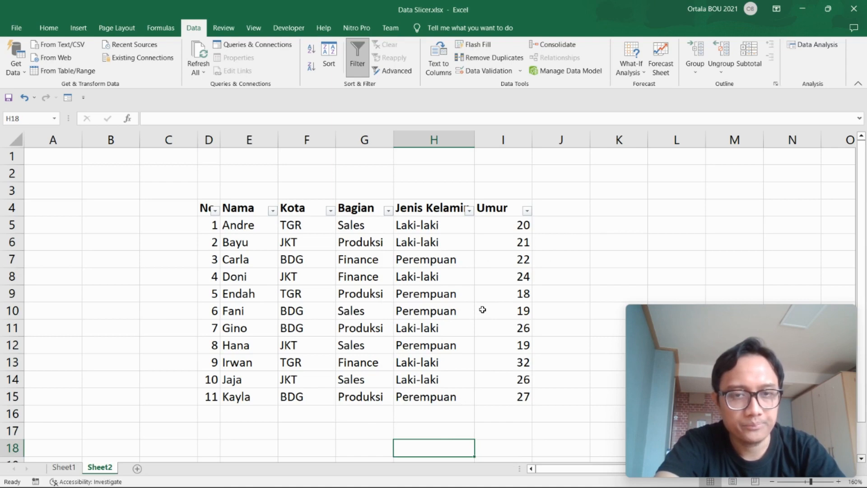
Step: Delete the empty columns B and C in front of the data
left_click_drag(111, 138, 150, 130)
right_click(176, 138)
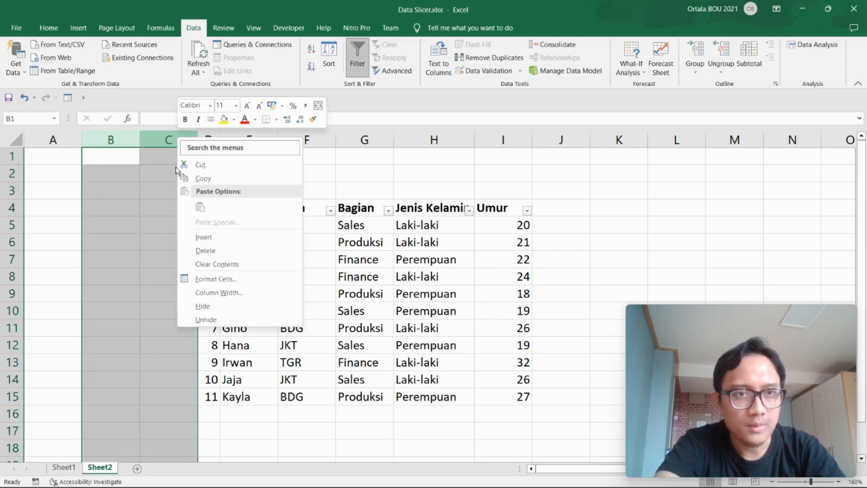
left_click(205, 249)
Step: Format the data range B4:G15 as a table with a blue medium style, keeping its first row as headers
left_click(268, 265)
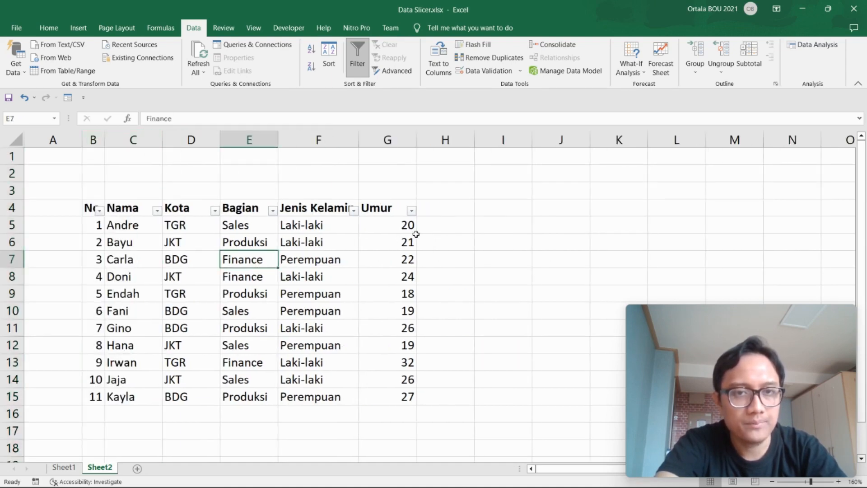
key("ctrl+a")
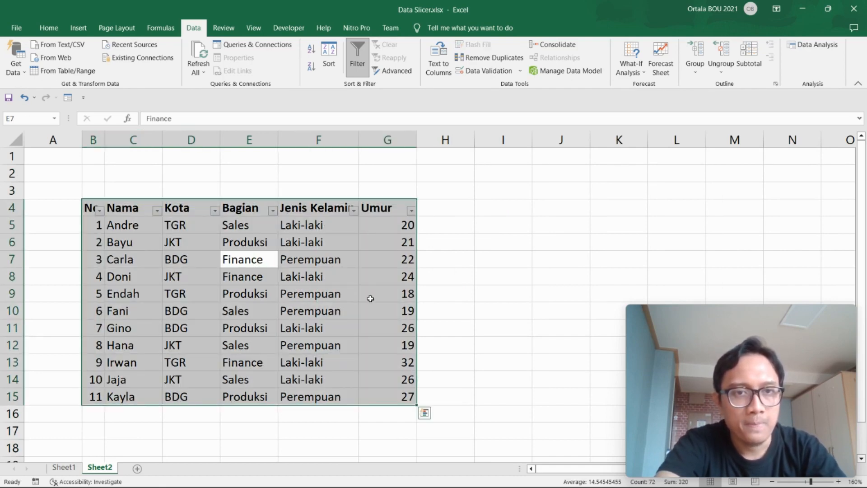
left_click(50, 30)
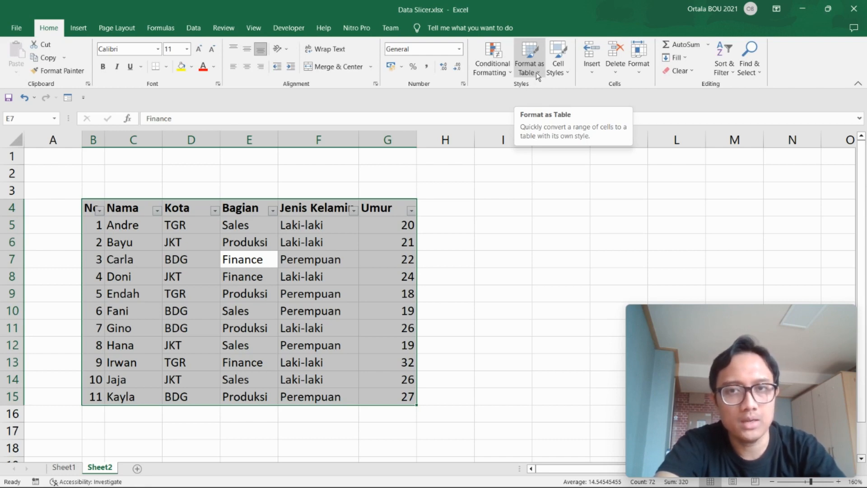
left_click(536, 72)
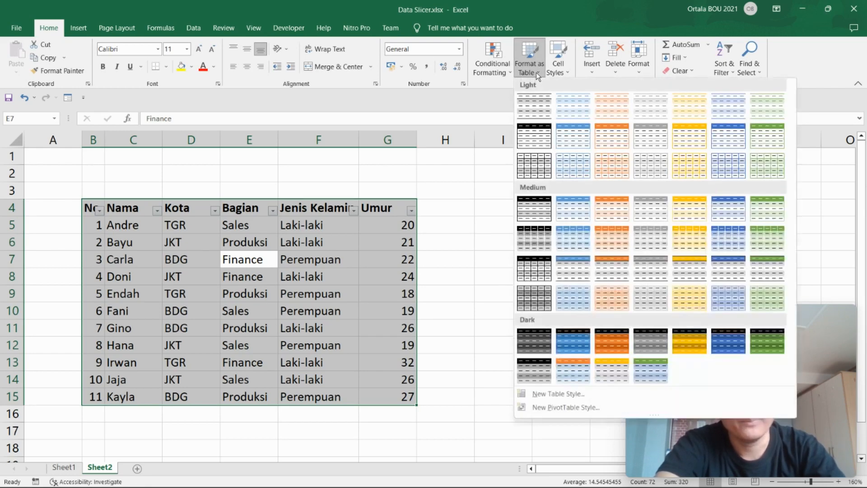
left_click(573, 210)
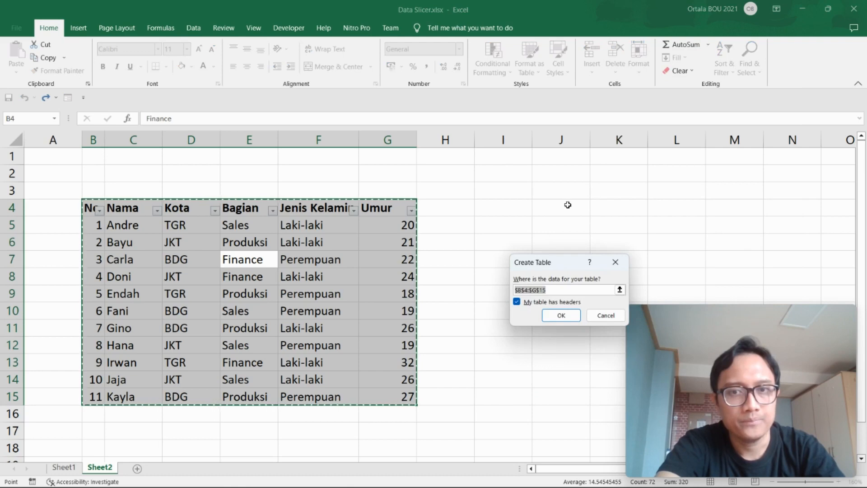
left_click(525, 302)
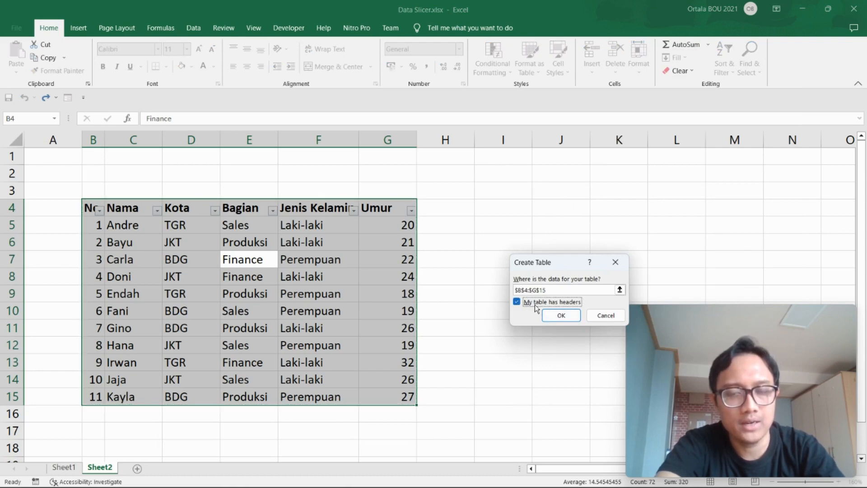
left_click(567, 318)
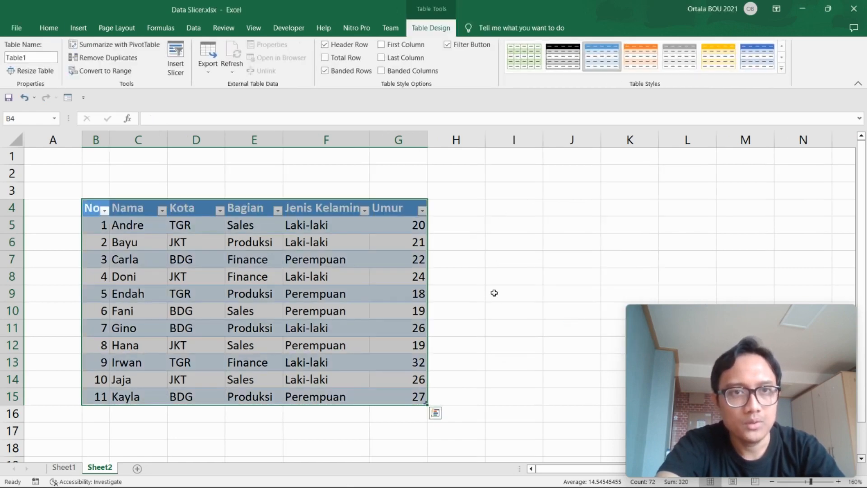
left_click(486, 294)
left_click(484, 293)
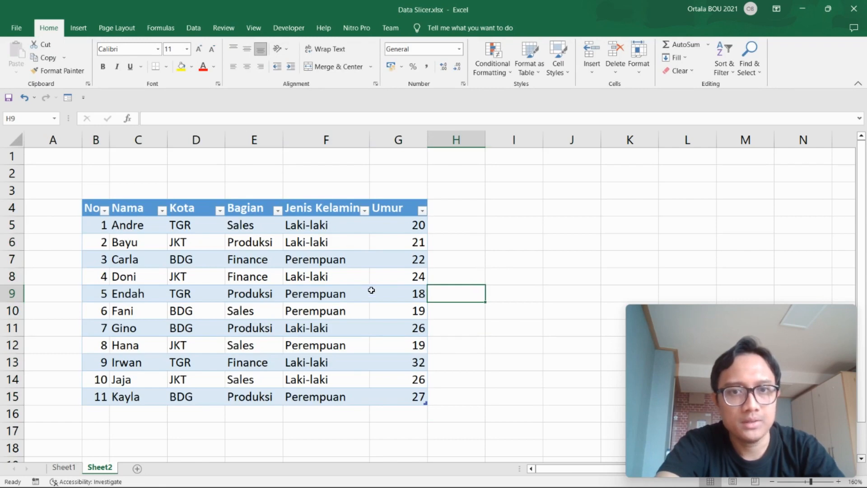
Step: Insert slicers for the table's Kota, Bagian and Jenis Kelamin columns
left_click(337, 242)
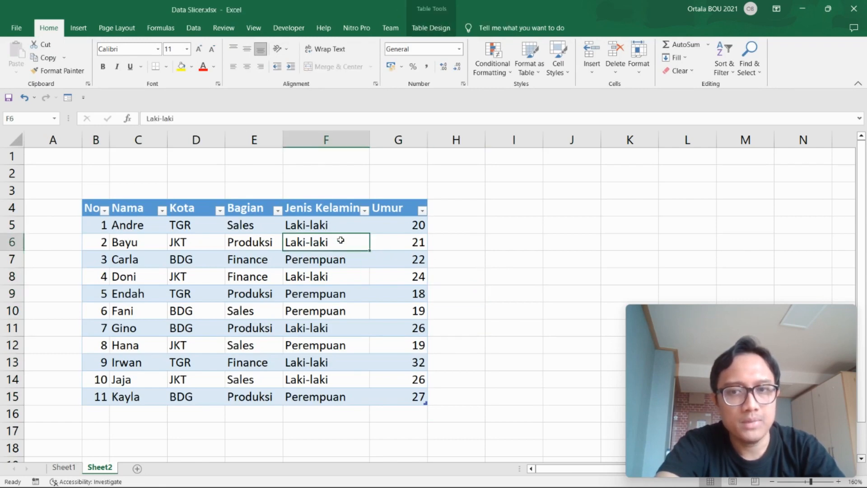
left_click(159, 241)
left_click(194, 244)
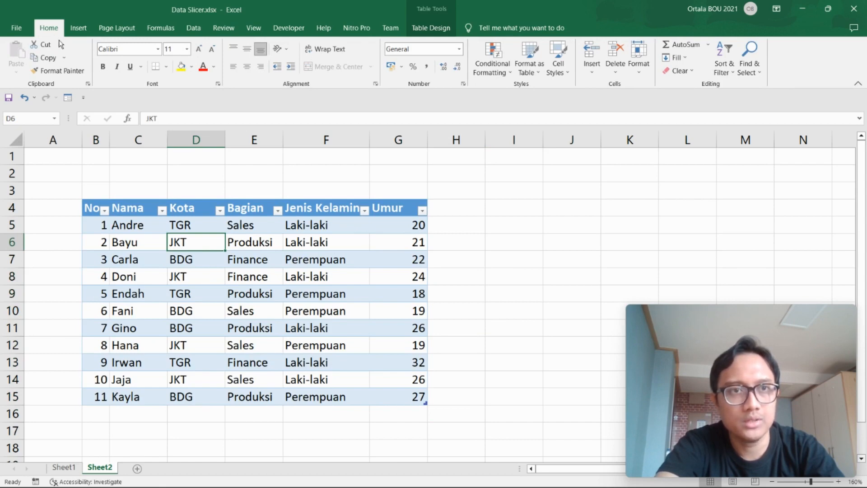
left_click(80, 31)
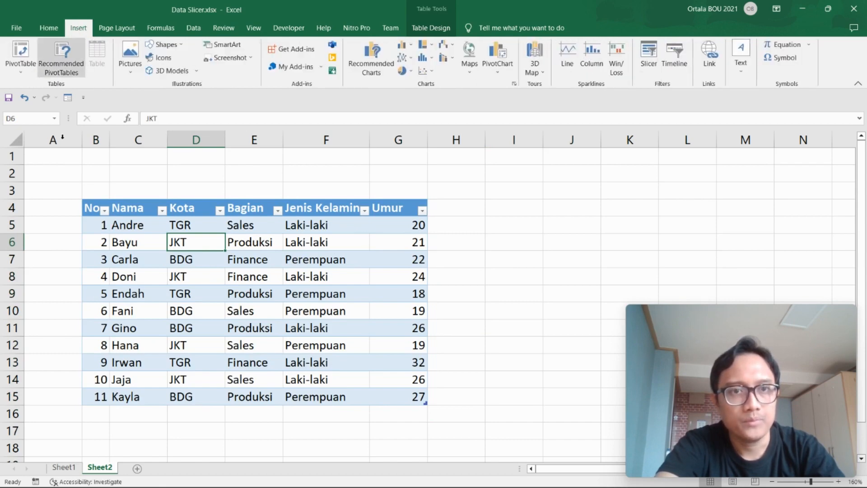
left_click(228, 279)
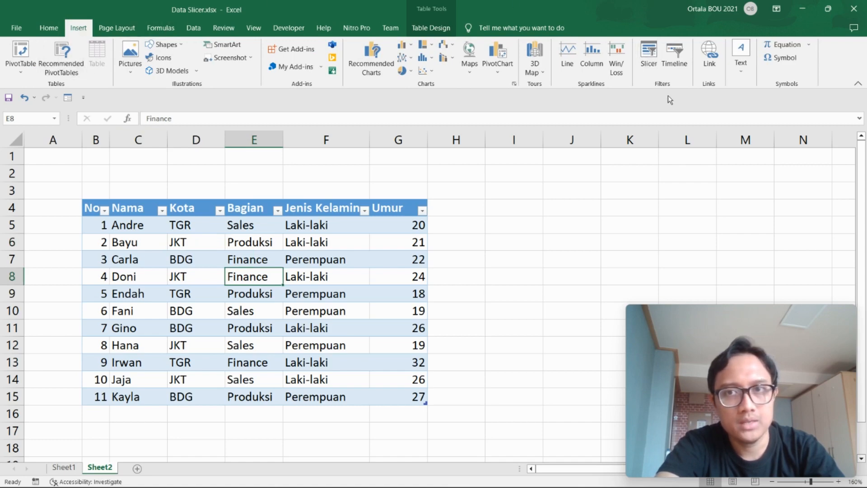
left_click(652, 64)
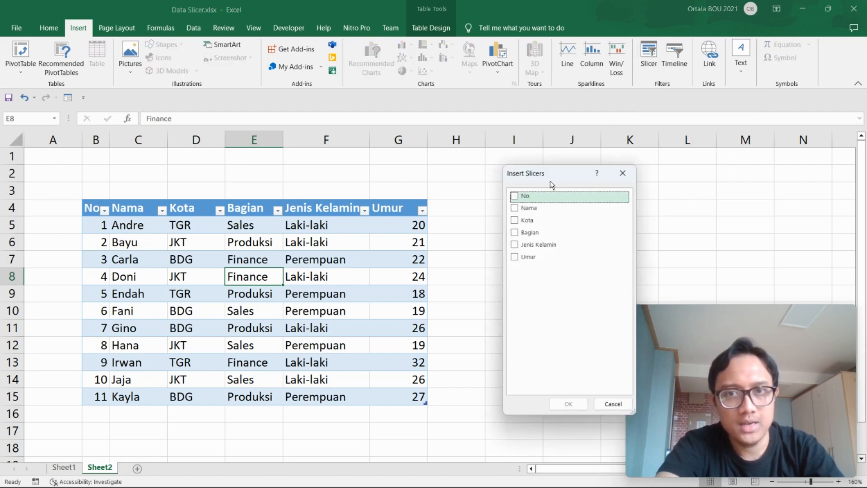
left_click_drag(550, 180, 501, 182)
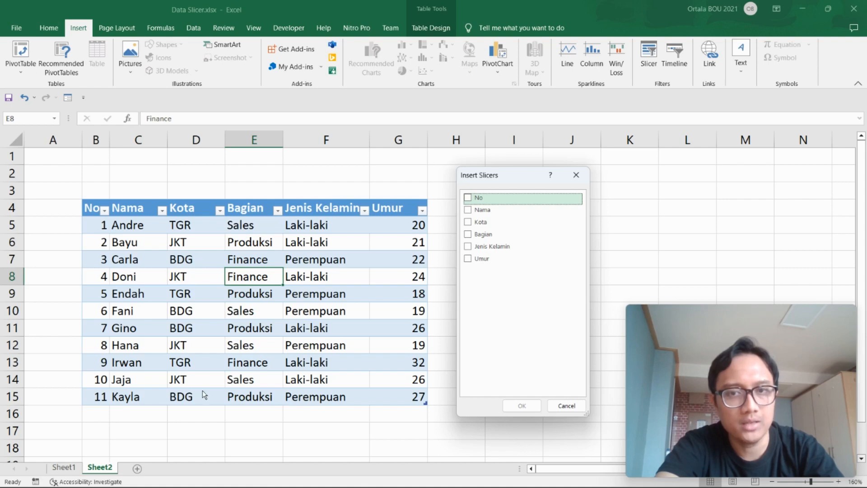
left_click(468, 222)
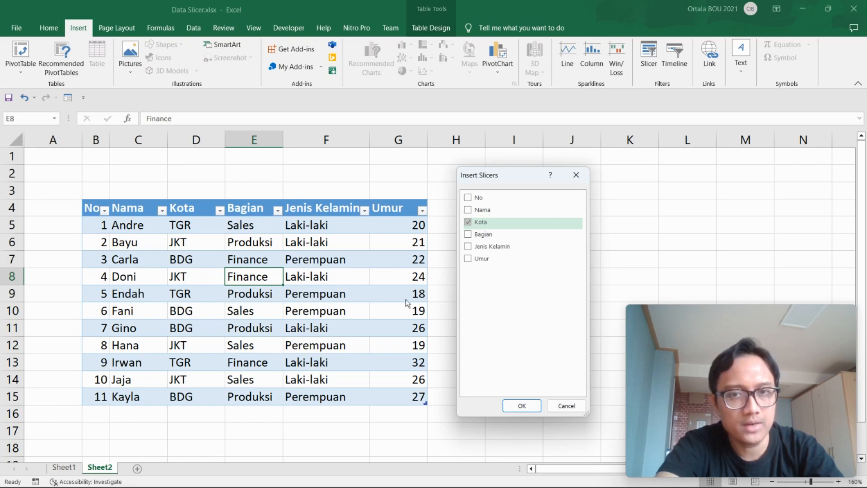
left_click(472, 238)
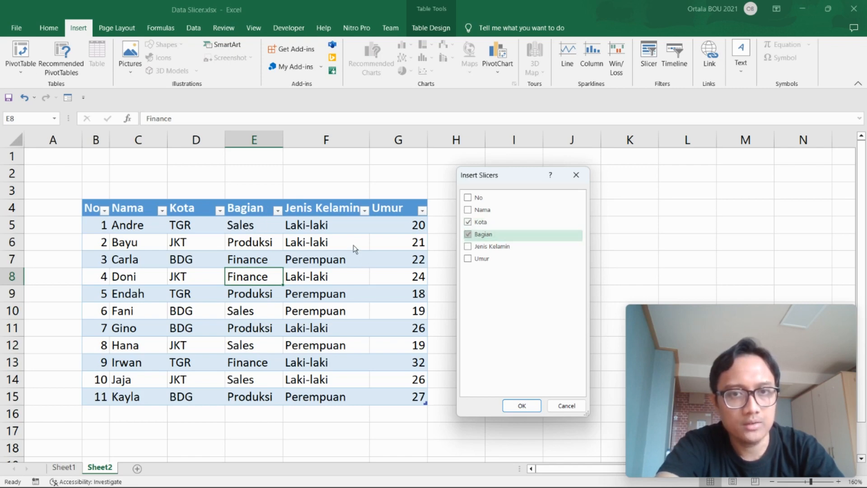
left_click(477, 249)
left_click(469, 248)
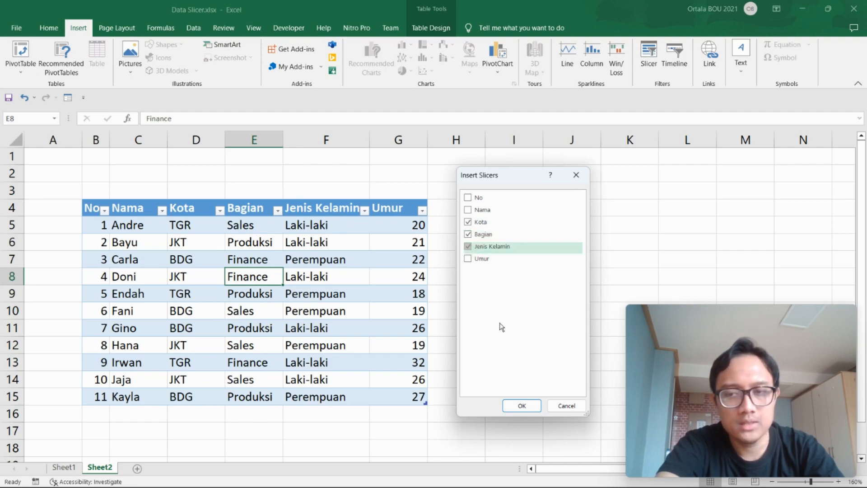
left_click(522, 406)
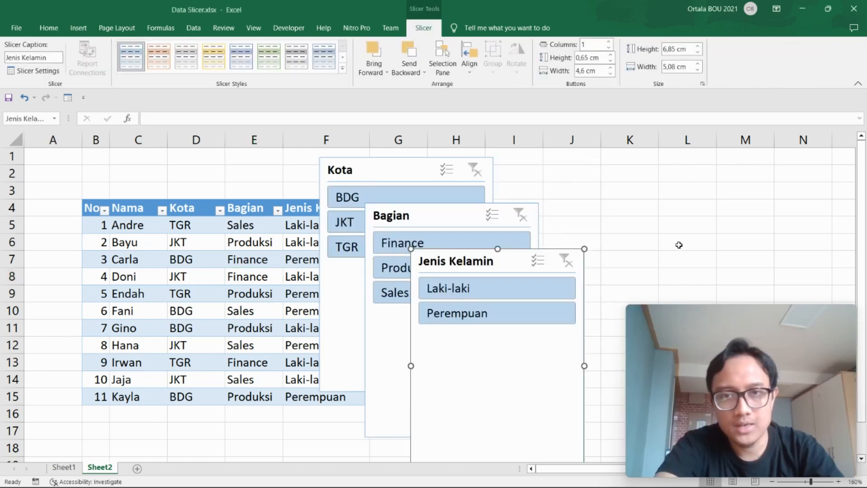
left_click(674, 246)
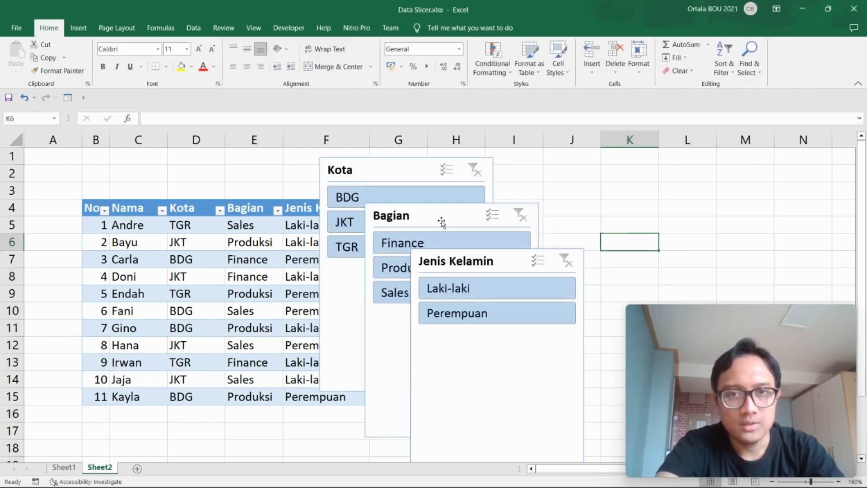
Step: Separate the Kota and Bagian slicers and shorten both to roughly the height of their three buttons
left_click_drag(363, 166, 227, 171)
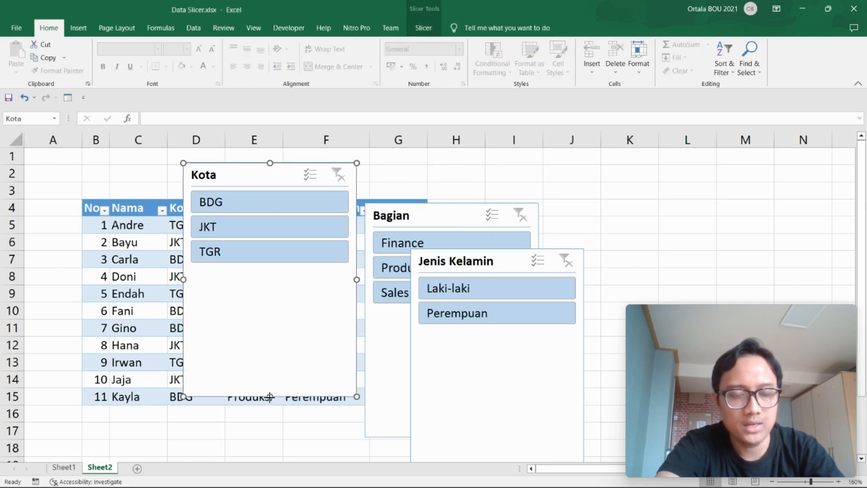
left_click_drag(270, 397, 268, 268)
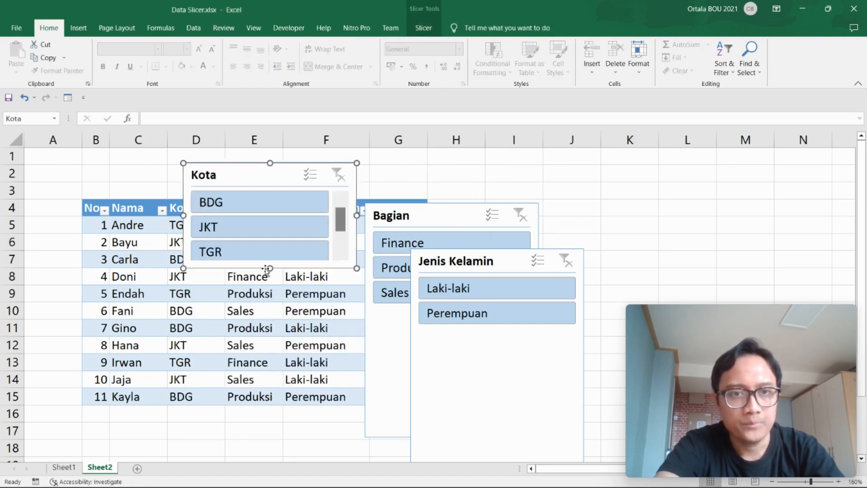
left_click_drag(457, 215, 404, 215)
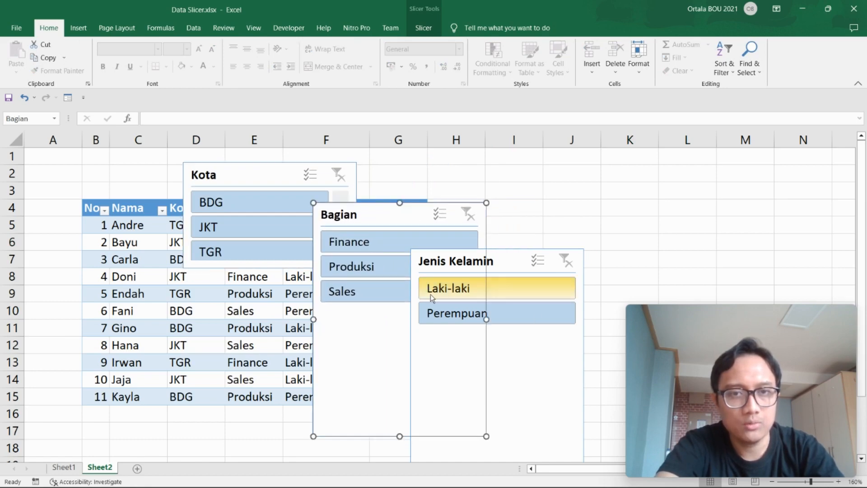
left_click_drag(400, 437, 412, 311)
Step: Shorten the Jenis Kelamin slicer to the height of its two buttons and place it below the Bagian slicer
left_click(510, 261)
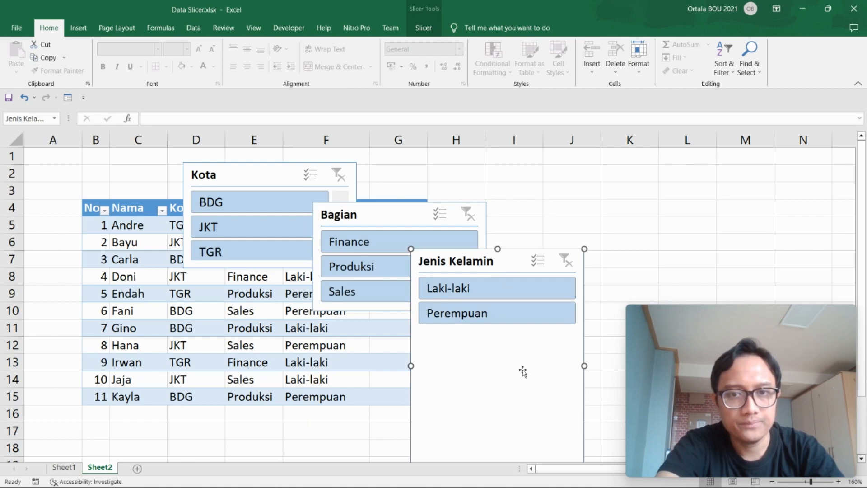
left_click_drag(523, 367, 527, 289)
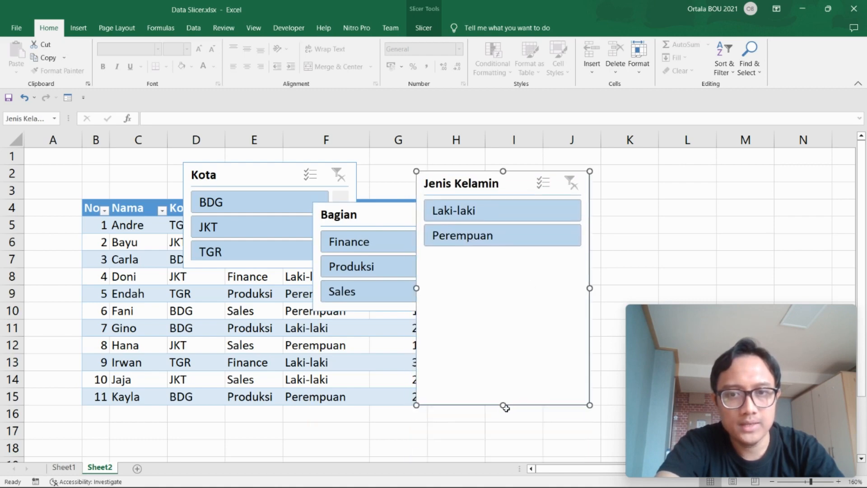
left_click_drag(503, 405, 504, 251)
left_click(482, 360)
scroll(481, 360, "down", 1)
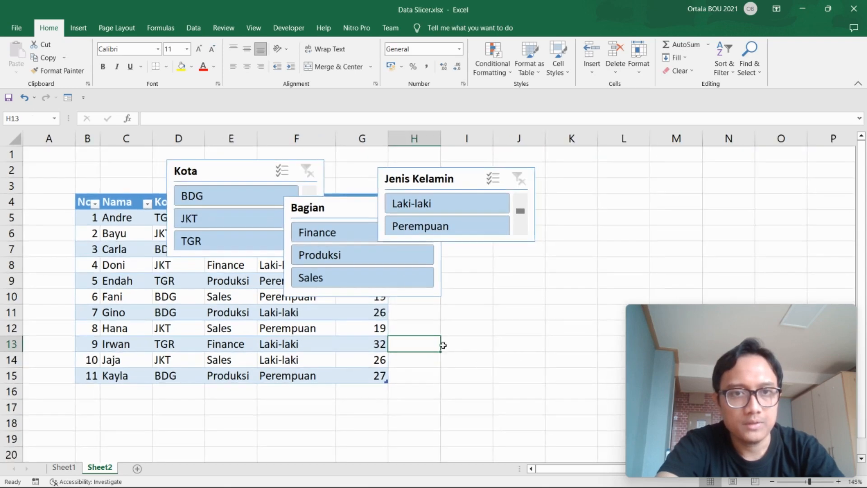
left_click_drag(444, 174, 445, 358)
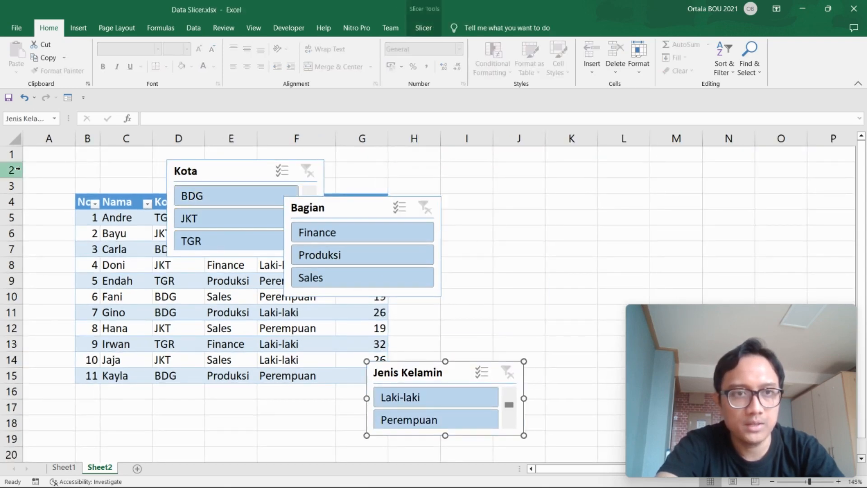
Step: Delete the empty column A in front of the table
right_click(49, 138)
left_click(86, 253)
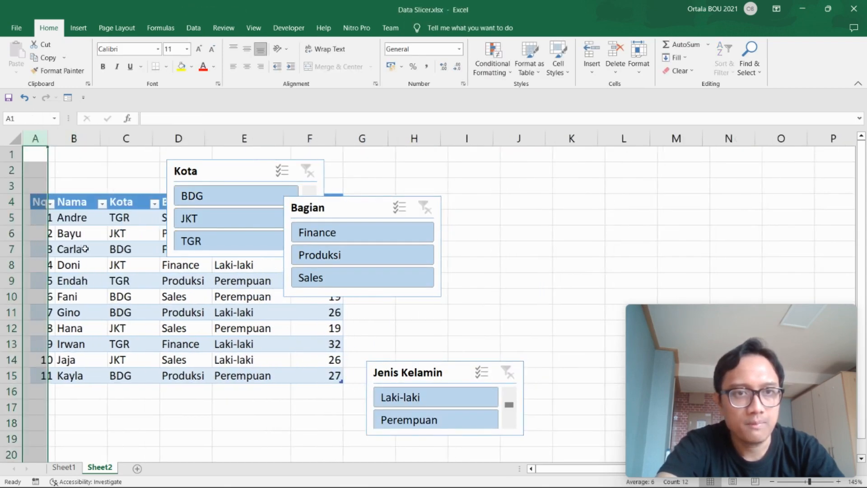
left_click(488, 213)
Step: Stack the Kota, Bagian and Jenis Kelamin slicers in one aligned column beside the table's Umur column
left_click(244, 176)
left_click_drag(244, 175, 416, 169)
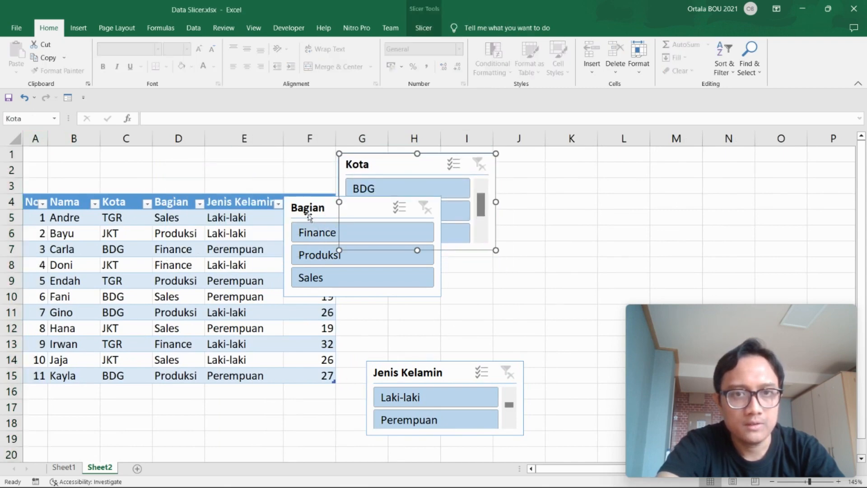
left_click_drag(307, 212, 363, 267)
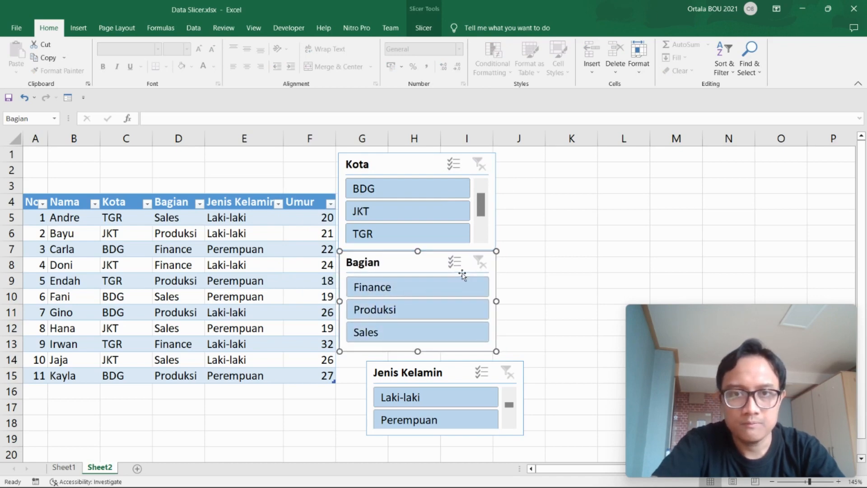
left_click(533, 232)
left_click_drag(454, 373, 427, 365)
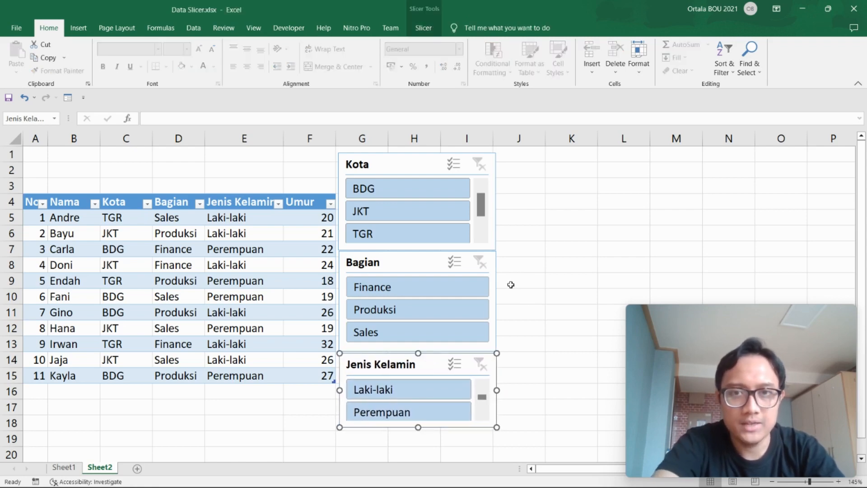
left_click(537, 266)
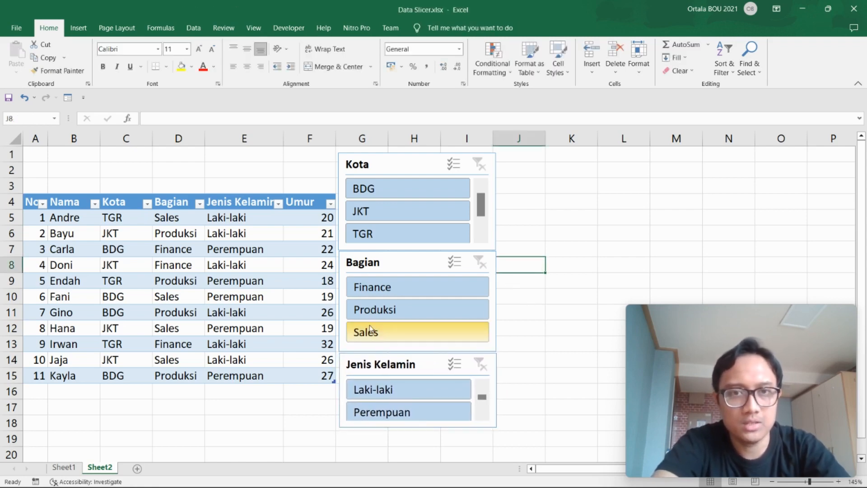
Step: Filter the table with the Kota slicer by BDG, JKT and TGR one at a time, and clear the Kota filter
left_click(406, 191)
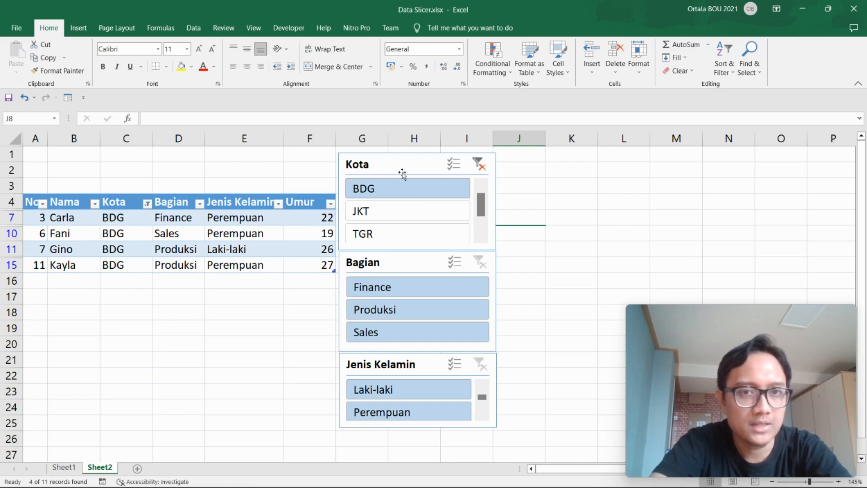
left_click(391, 212)
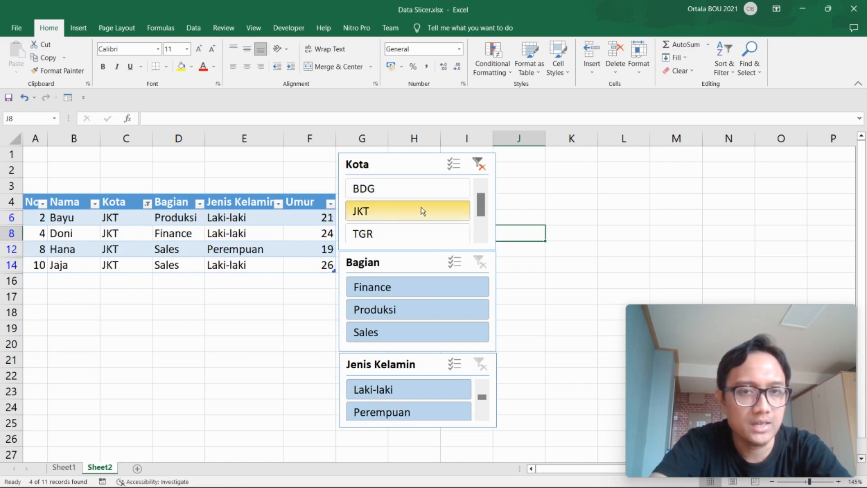
left_click(391, 233)
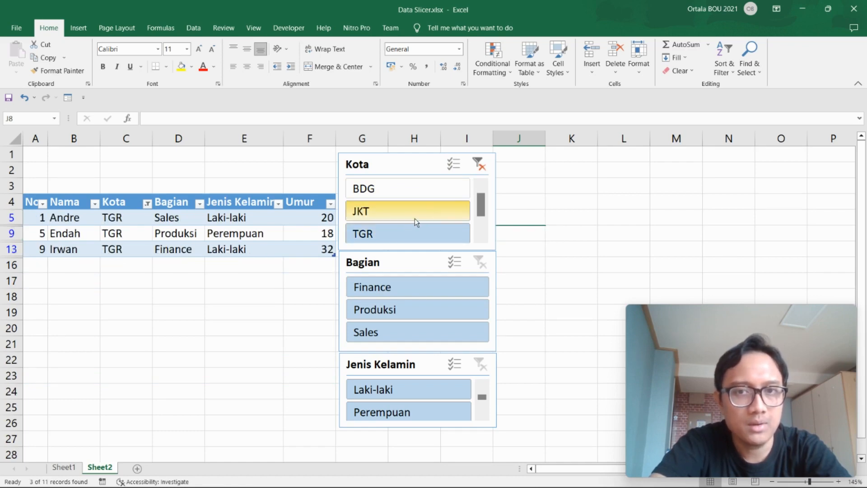
left_click(478, 164)
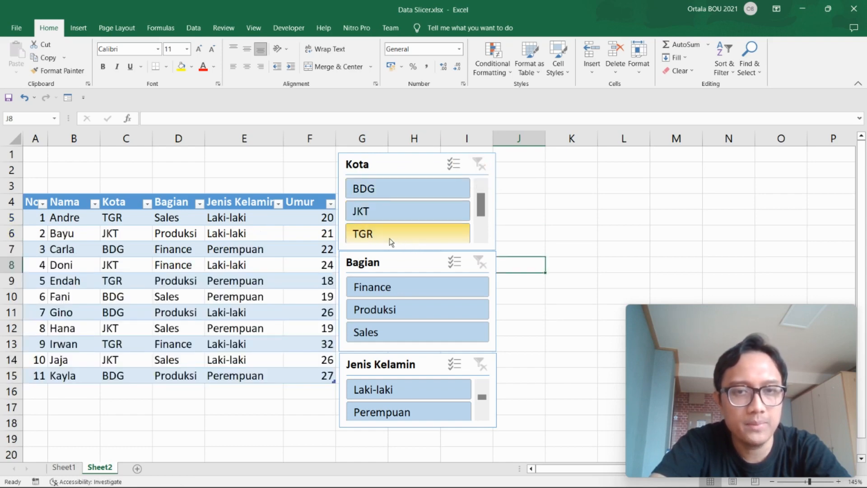
Step: Turn on multi-select in the Kota slicer, deselect BDG, JKT and TGR one by one, and exclude BDG and JKT again
left_click(456, 167)
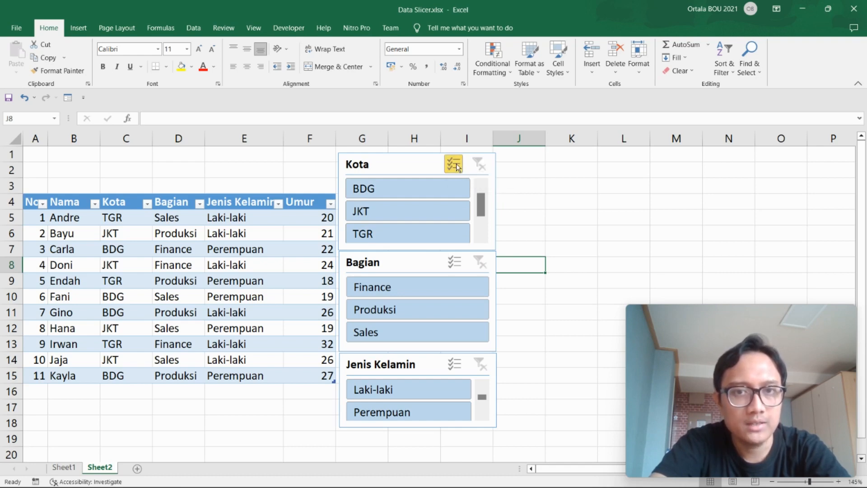
left_click(430, 191)
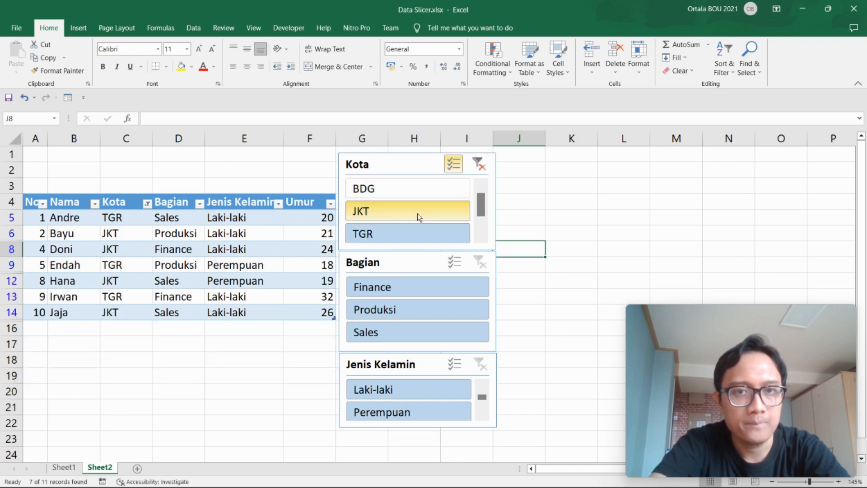
left_click(417, 212)
left_click(424, 235)
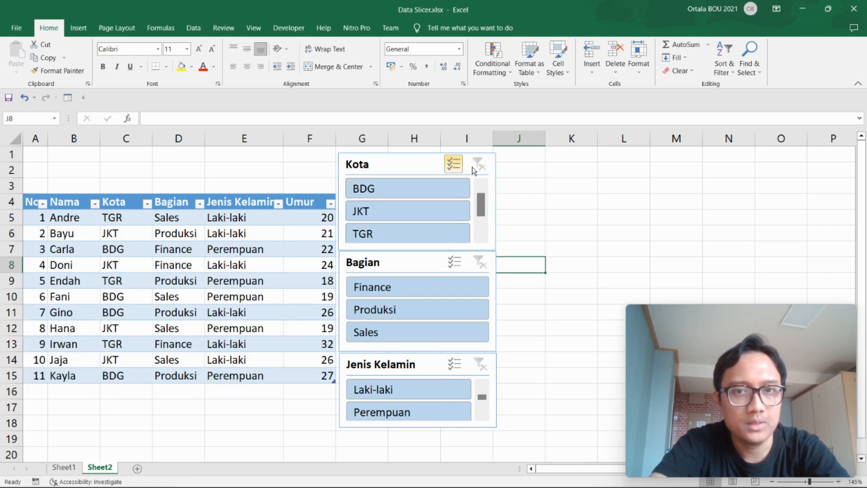
left_click(403, 191)
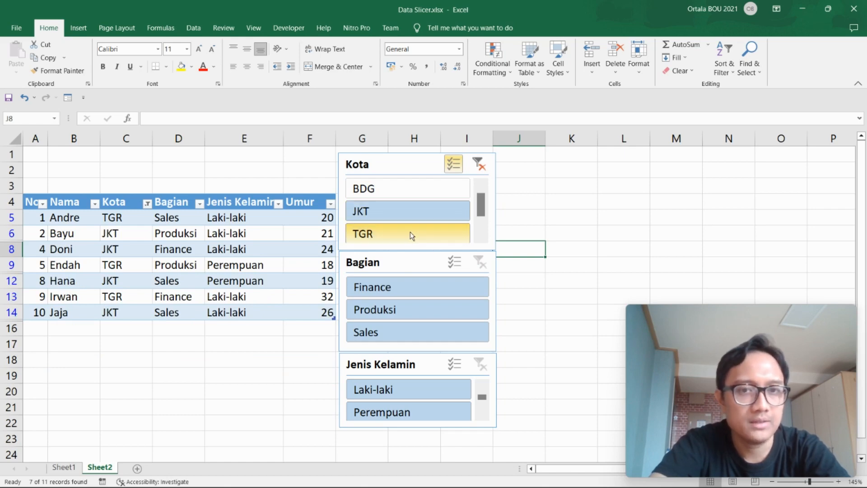
left_click(418, 212)
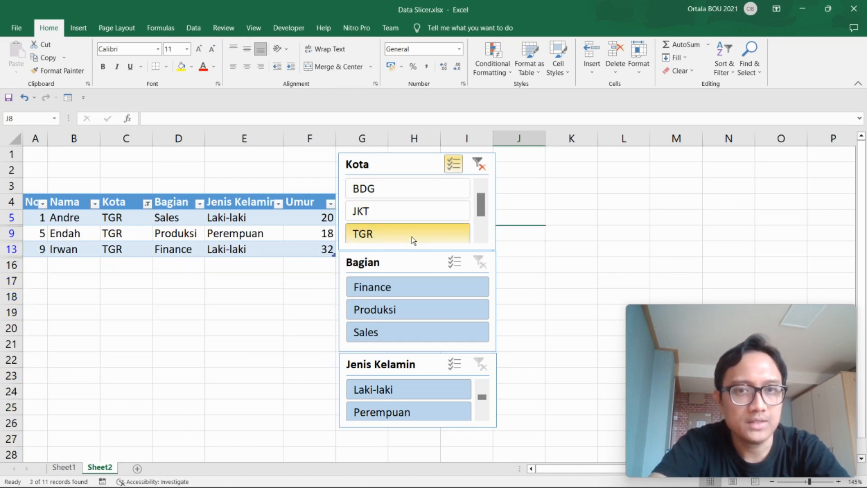
Step: Turn off multi-select in the Kota slicer, filter the table by JKT alone, and clear the Kota filter
key("alt+s")
left_click(406, 213)
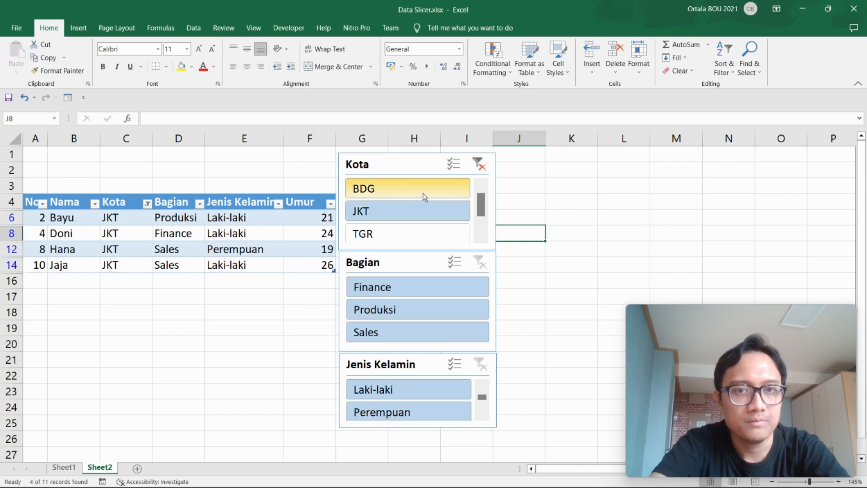
left_click(479, 163)
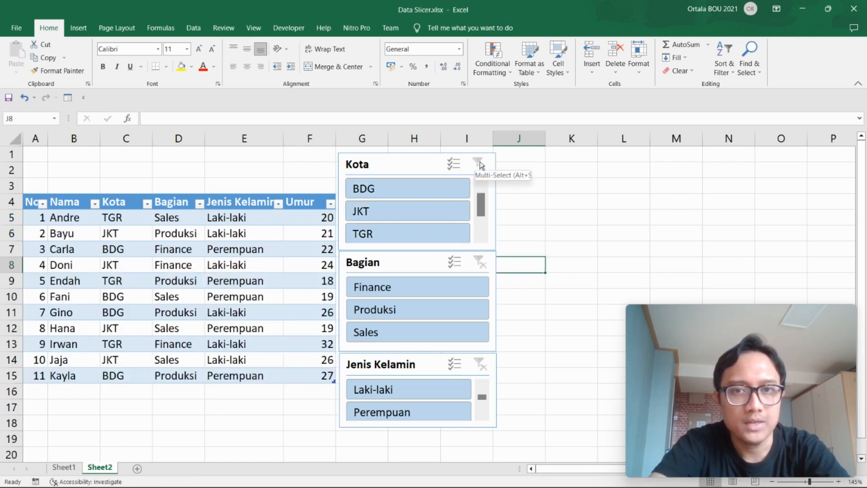
Step: Turn multi-select back on in the Kota slicer and deselect BDG, JKT and TGR in turn
left_click(454, 163)
left_click(433, 190)
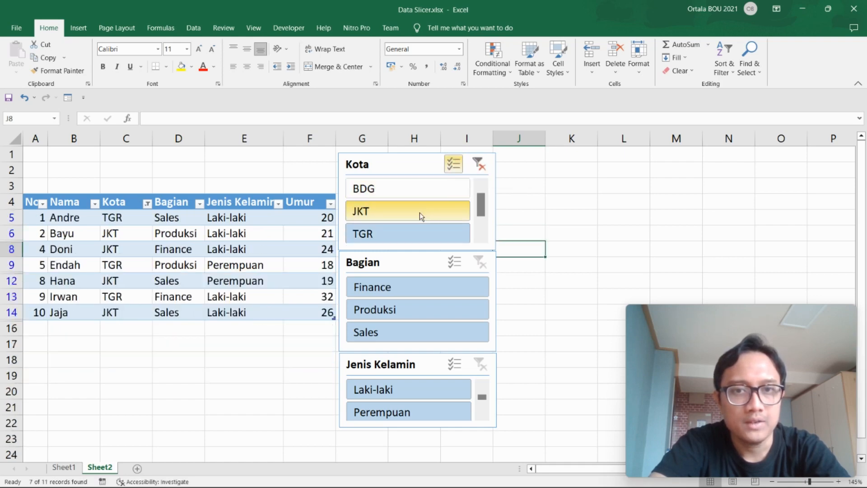
left_click(419, 212)
left_click(428, 237)
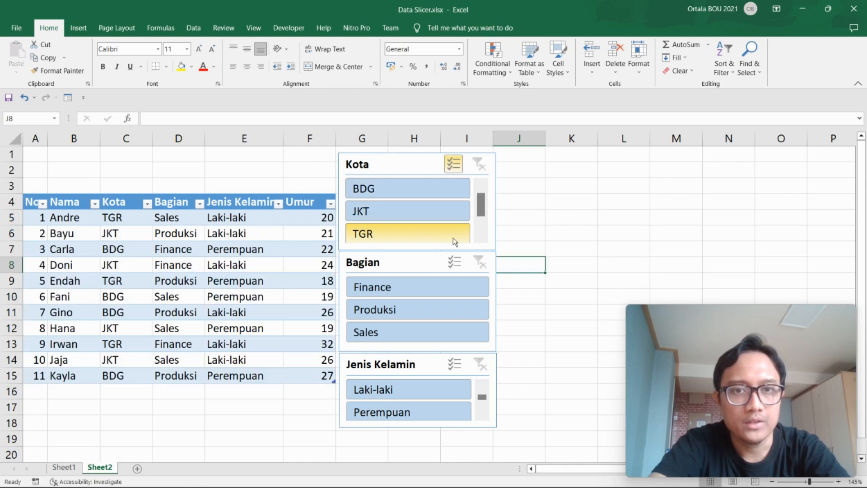
Step: Filter Kota by JKT alone with multi-select off, and add BDG and TGR to the selection with multi-select on
left_click(454, 165)
left_click(421, 212)
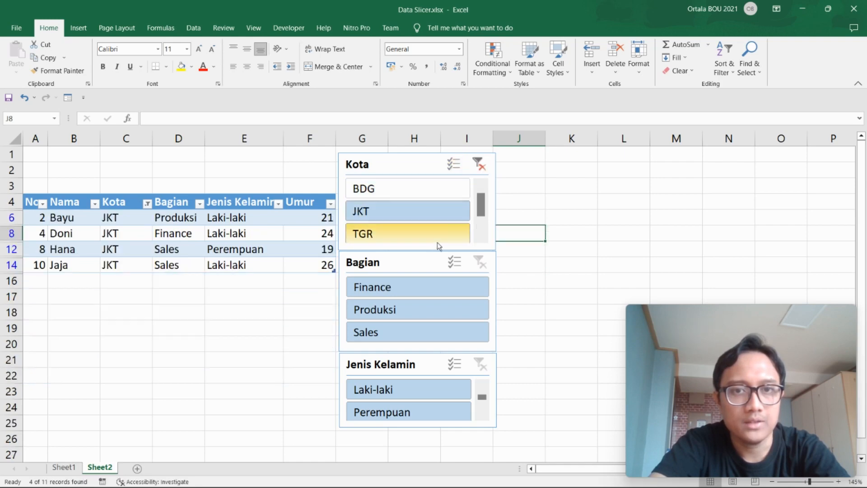
left_click(458, 163)
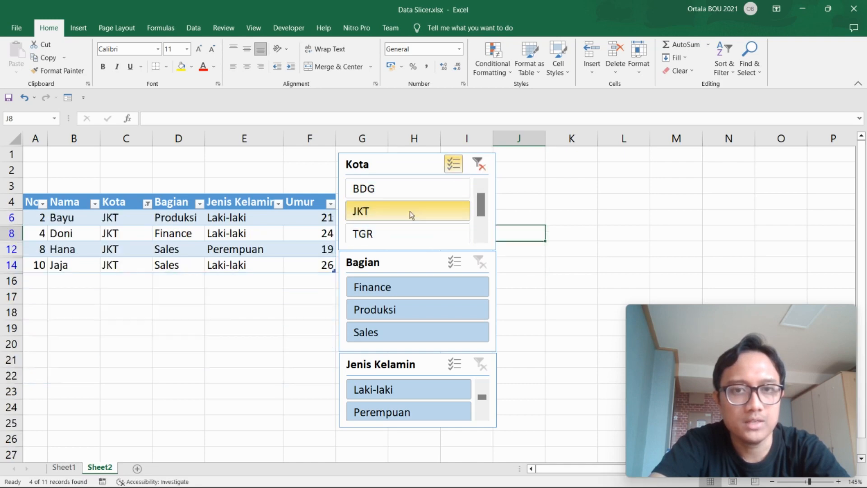
left_click(396, 191)
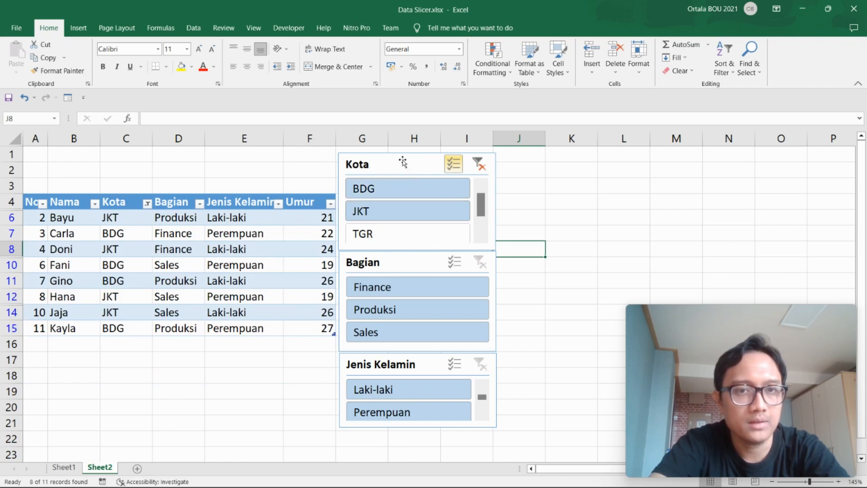
left_click(410, 232)
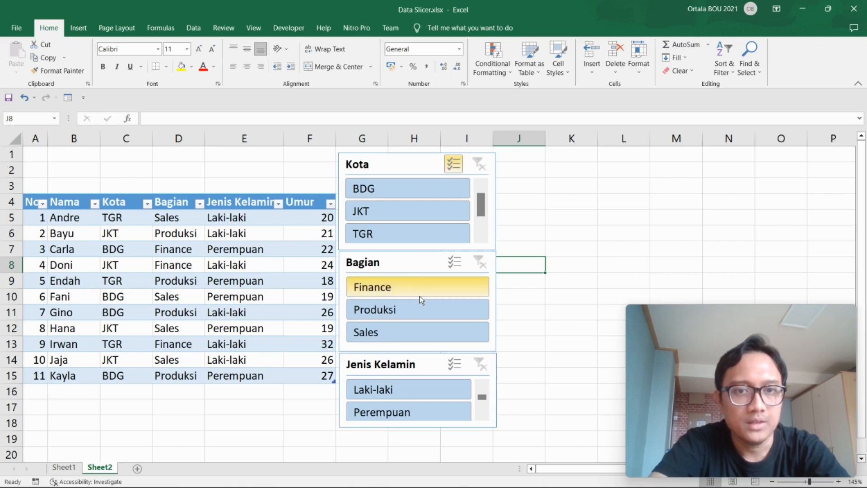
Step: Filter the Bagian slicer by Finance and by Produksi, add Finance to Produksi using multi-select, and clear the Bagian filter
left_click(389, 292)
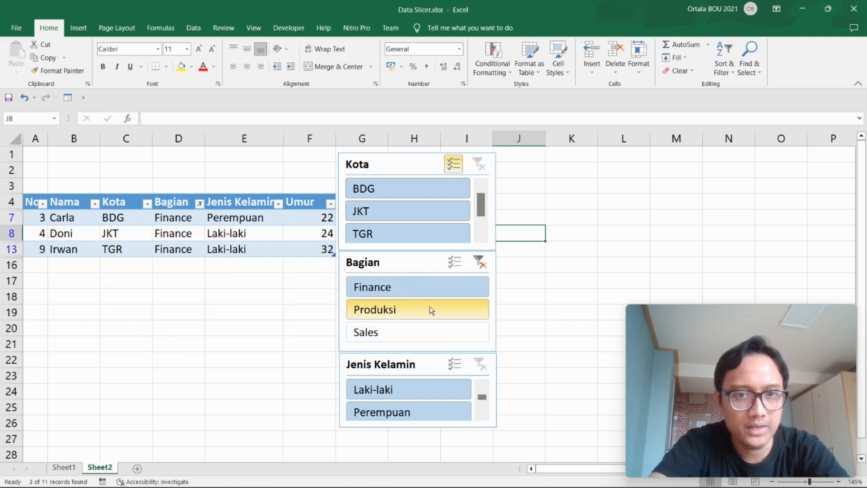
left_click(413, 314)
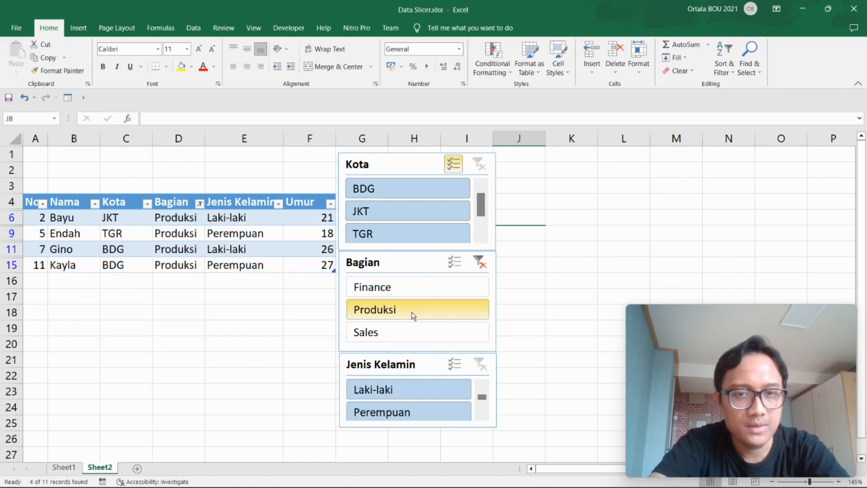
left_click(455, 261)
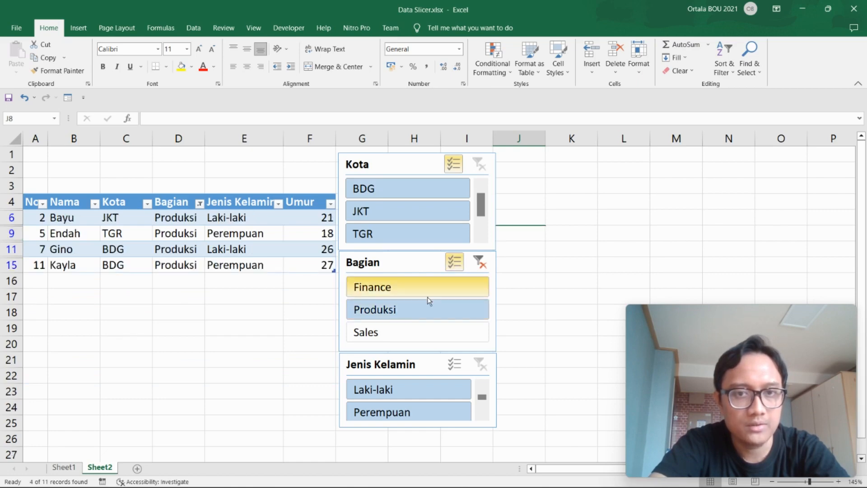
left_click(404, 293)
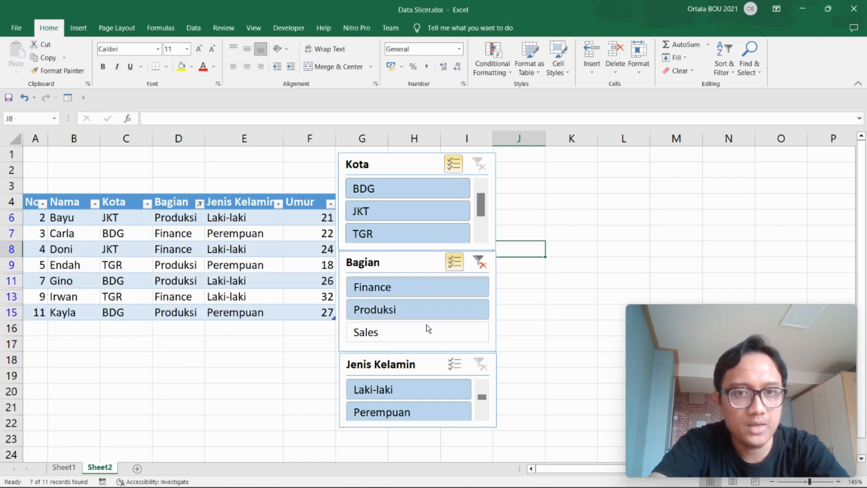
left_click(479, 267)
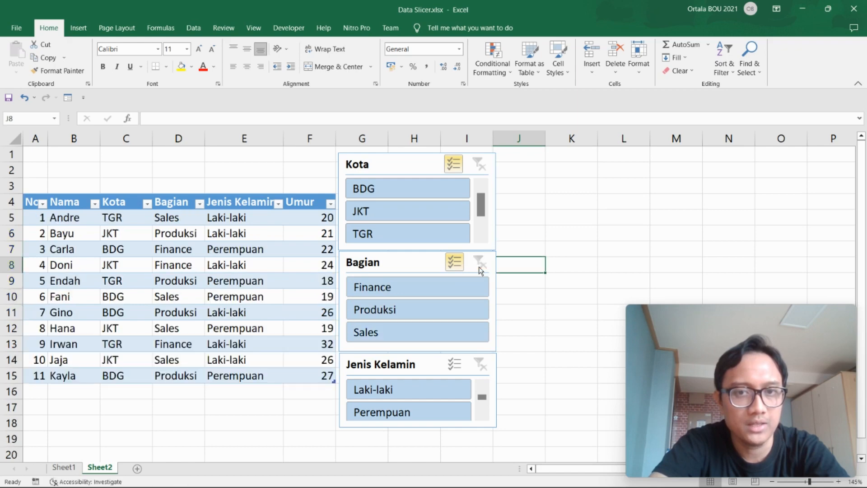
Step: Filter the table by Laki-laki in the Jenis Kelamin slicer and add Perempuan to the selection using multi-select
left_click(412, 388)
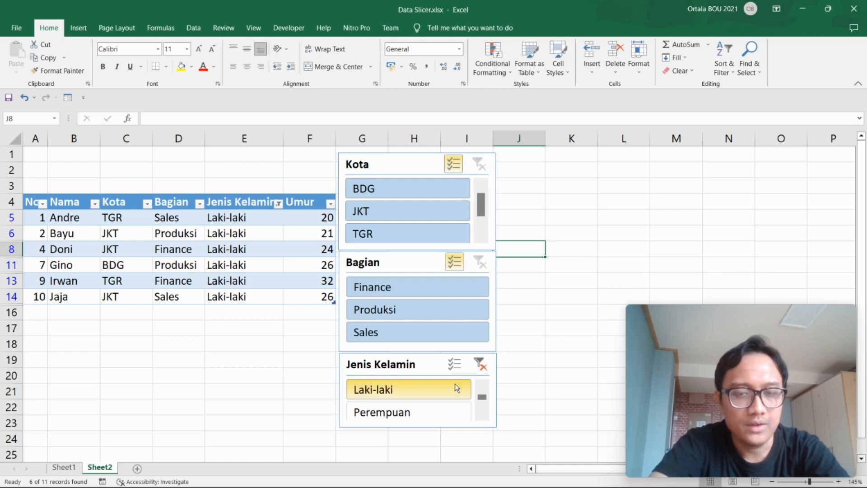
left_click(459, 367)
left_click(430, 409)
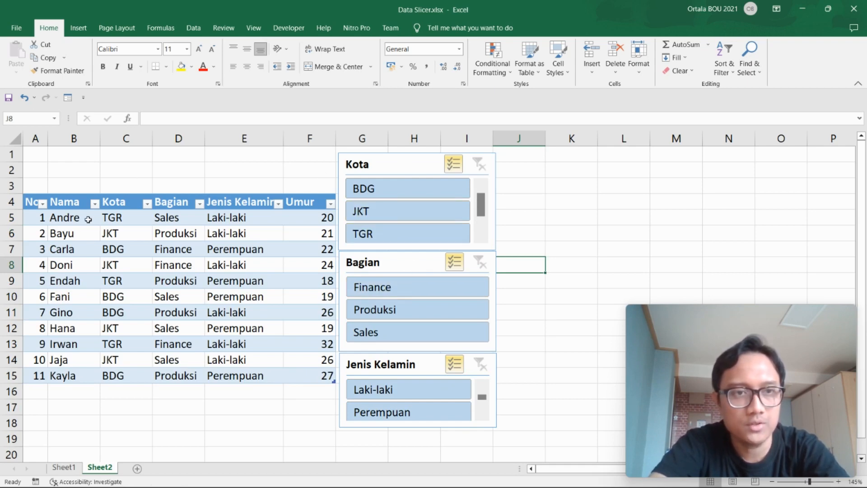
Step: Open the header filter lists of the Nama and Bagian columns, uncheck and recheck Finance under Bagian, and apply the full selection
left_click(96, 204)
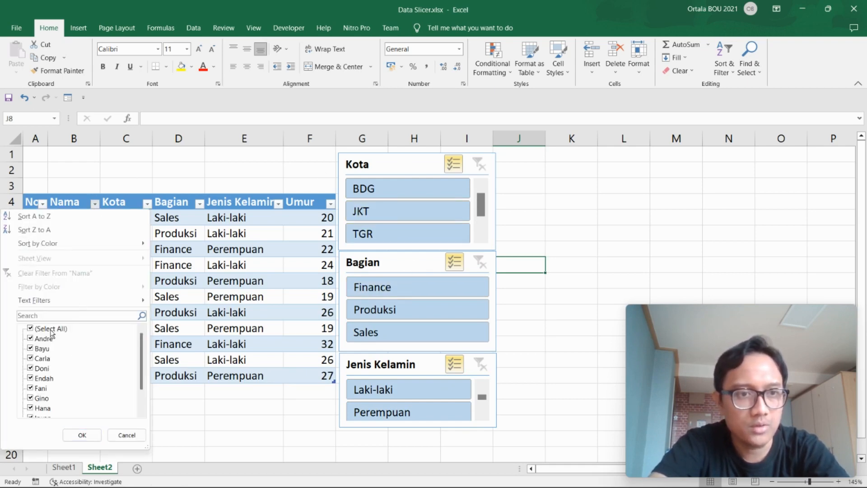
left_click(164, 201)
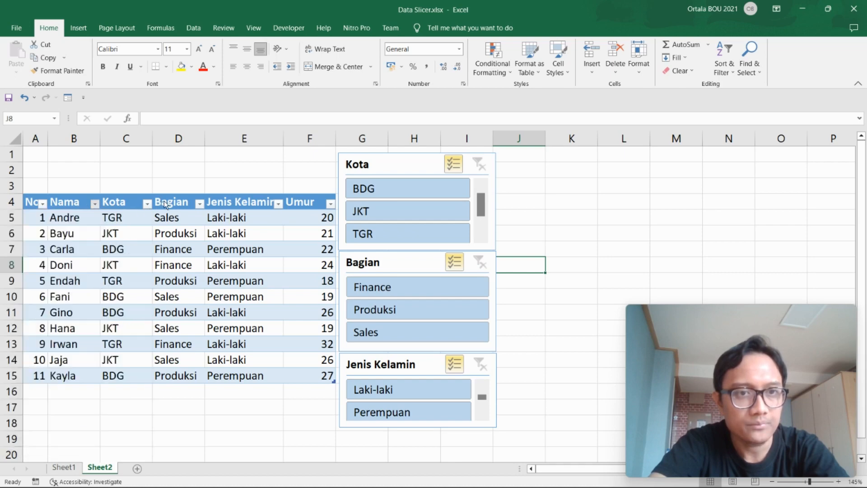
left_click(199, 204)
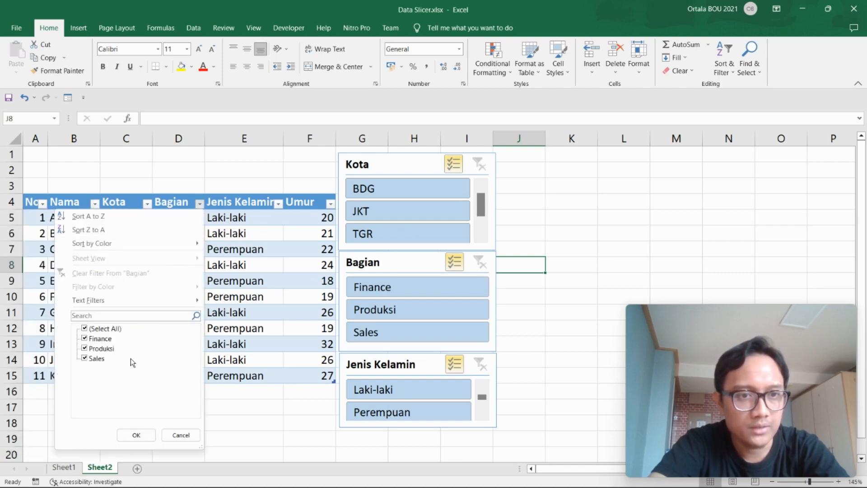
left_click(96, 340)
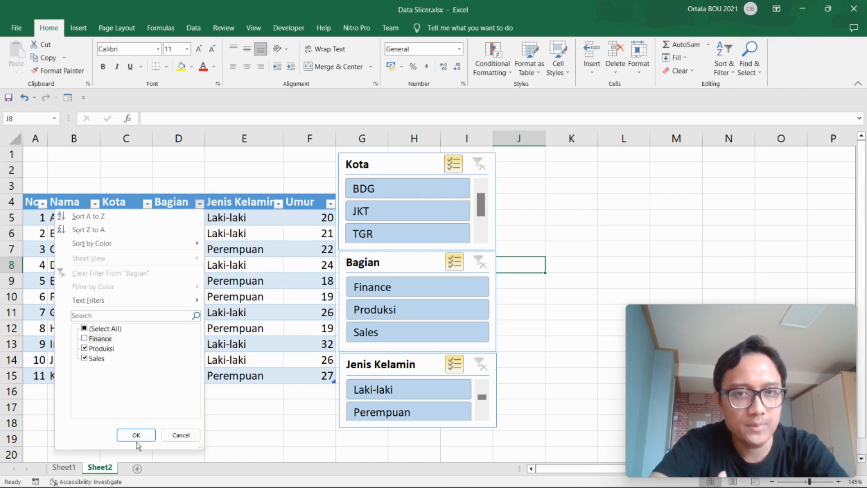
left_click(90, 338)
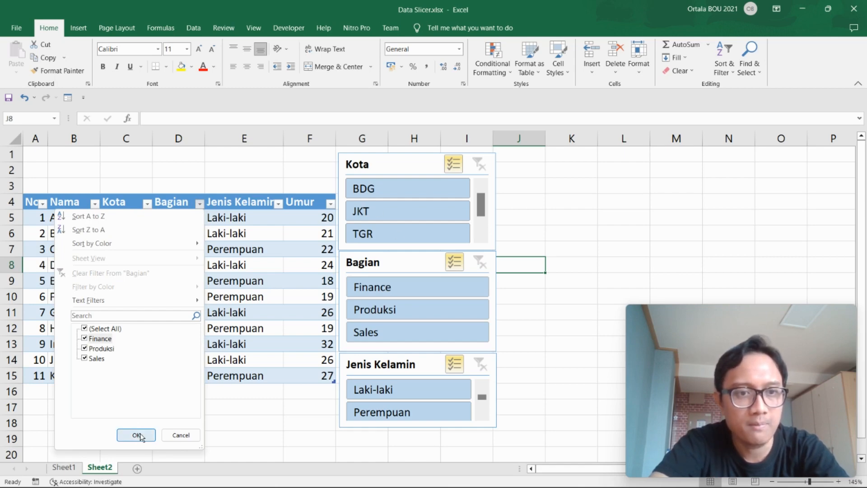
left_click(136, 435)
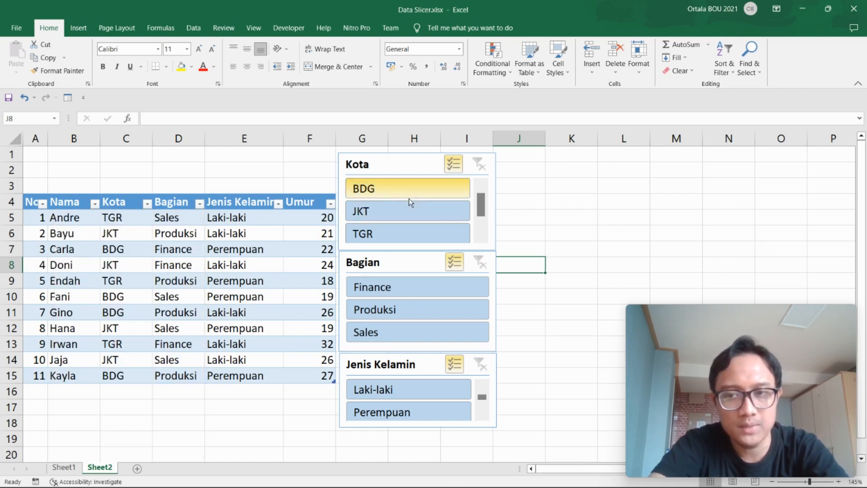